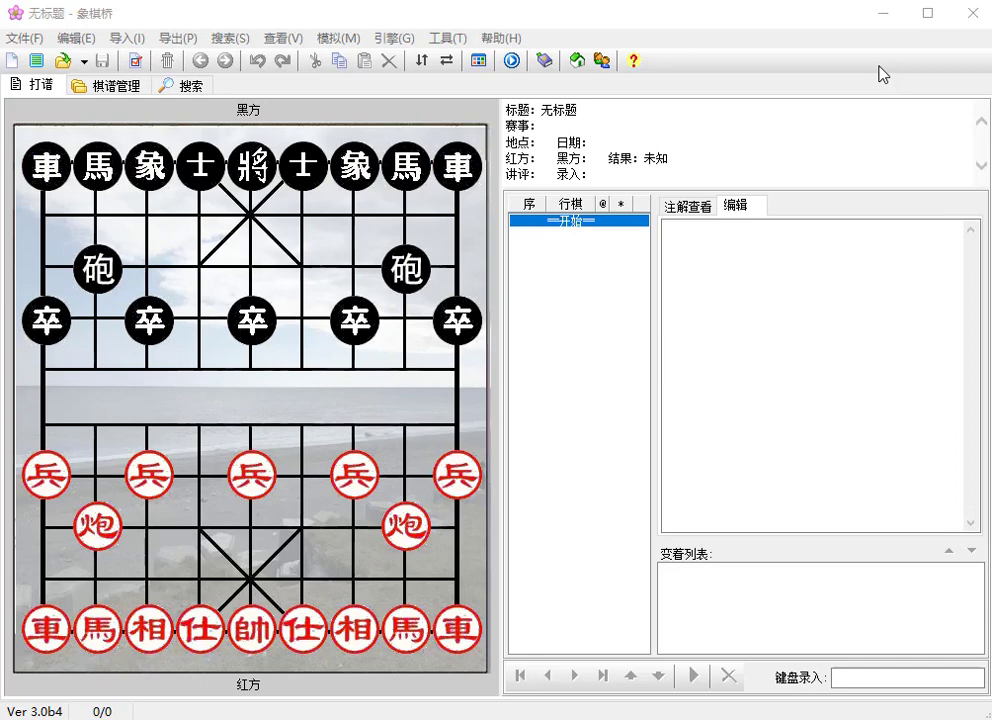
Step: In game-record management, open the 适情雅趣 library in 古谱 > Elegant Pastime Xq Manual
{"action": "left_click", "coordinate": [130, 87]}
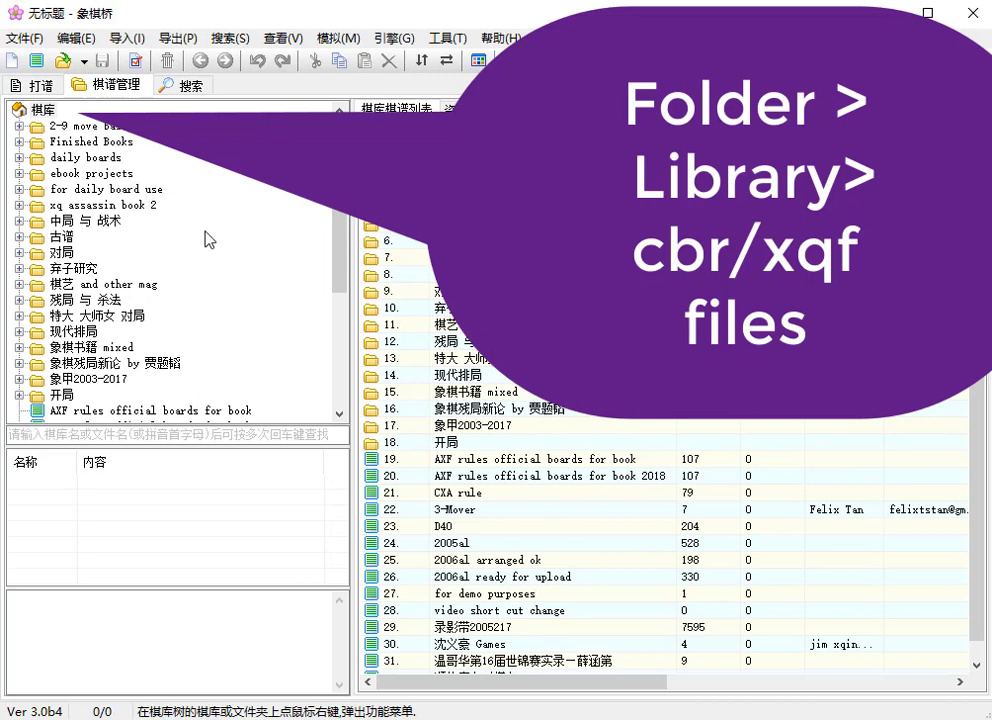
{"action": "left_click", "coordinate": [19, 239]}
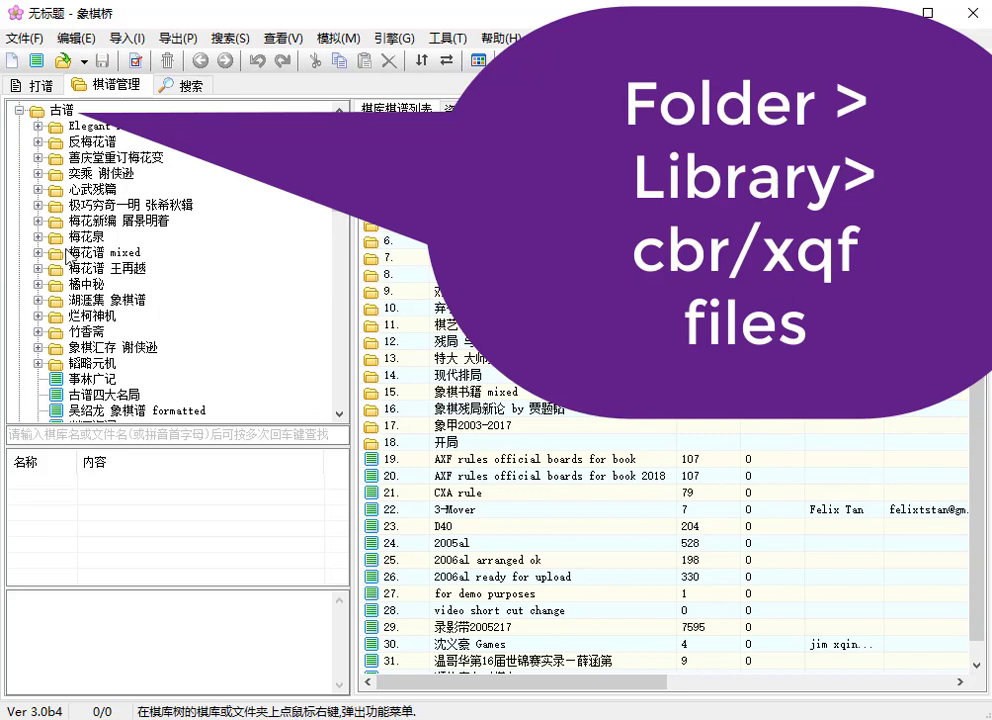
{"action": "left_click", "coordinate": [38, 126]}
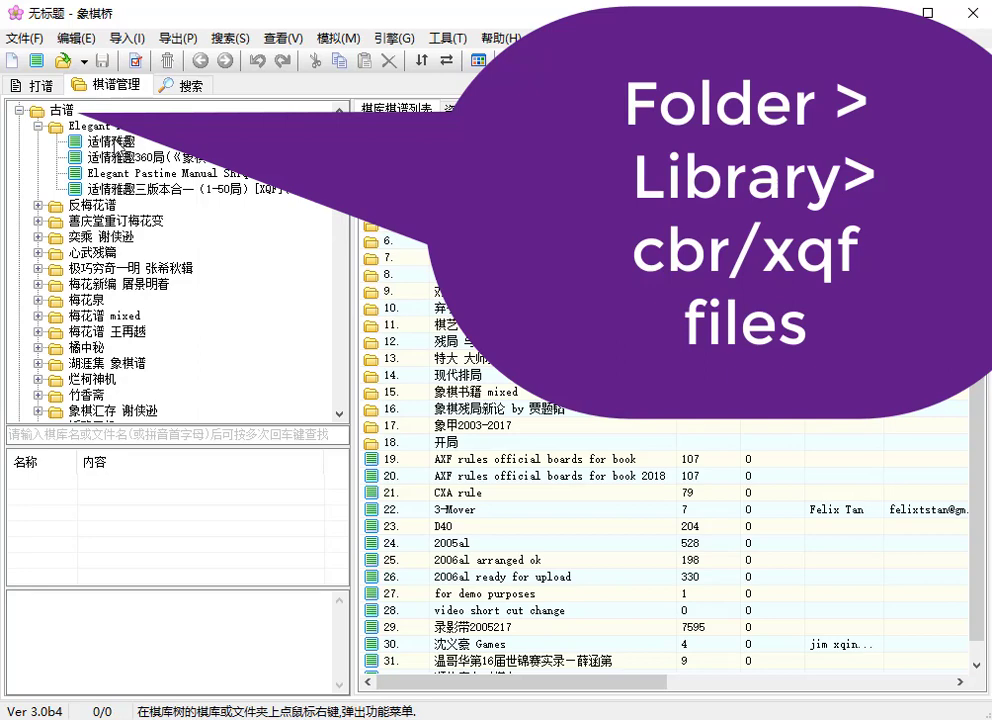
{"action": "left_click", "coordinate": [110, 141]}
Step: Browse the 适情雅趣 game list and open 第382局 胡爽扣马 on the board
{"action": "left_click", "coordinate": [478, 373]}
{"action": "scroll", "coordinate": [487, 312], "scroll_direction": "down", "scroll_amount": 6}
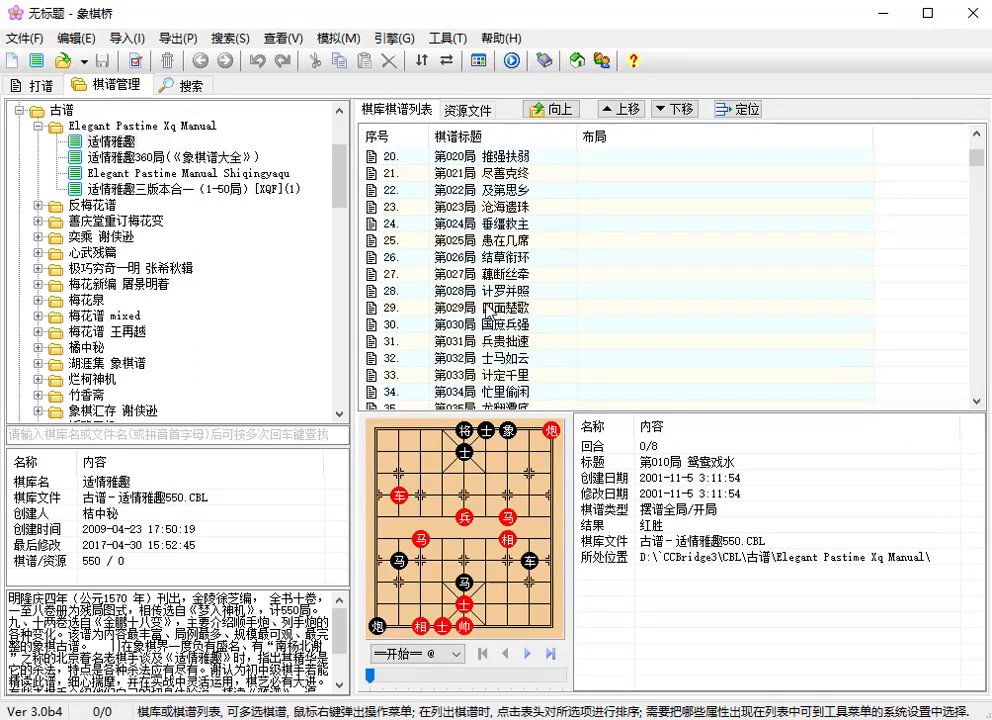
{"action": "scroll", "coordinate": [487, 312], "scroll_direction": "down", "scroll_amount": 20}
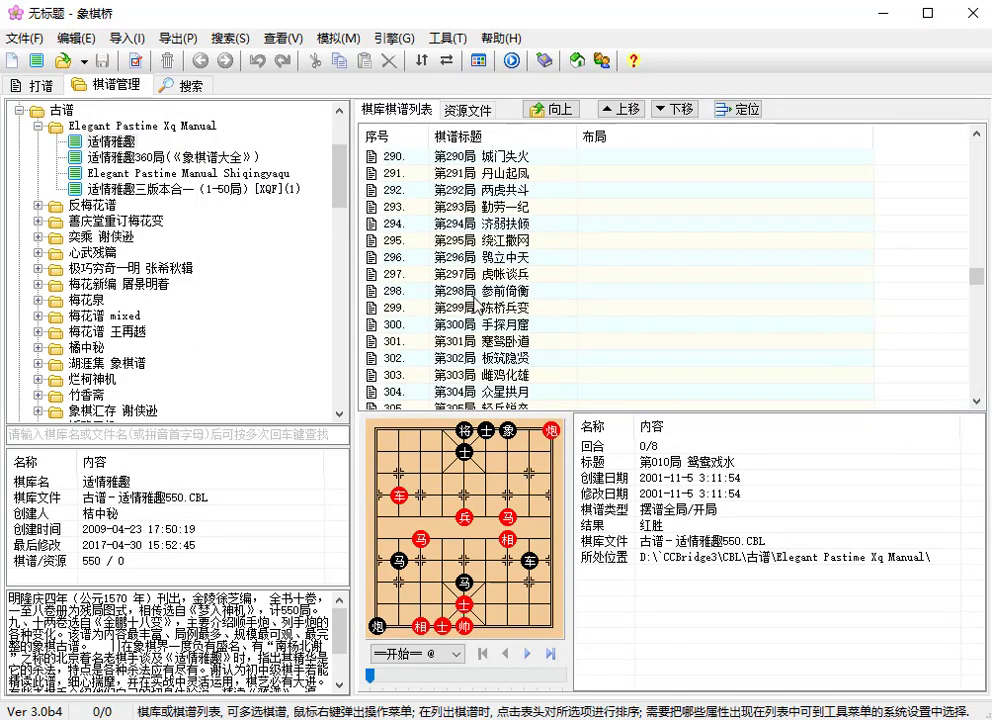
{"action": "scroll", "coordinate": [474, 300], "scroll_direction": "down", "scroll_amount": 20}
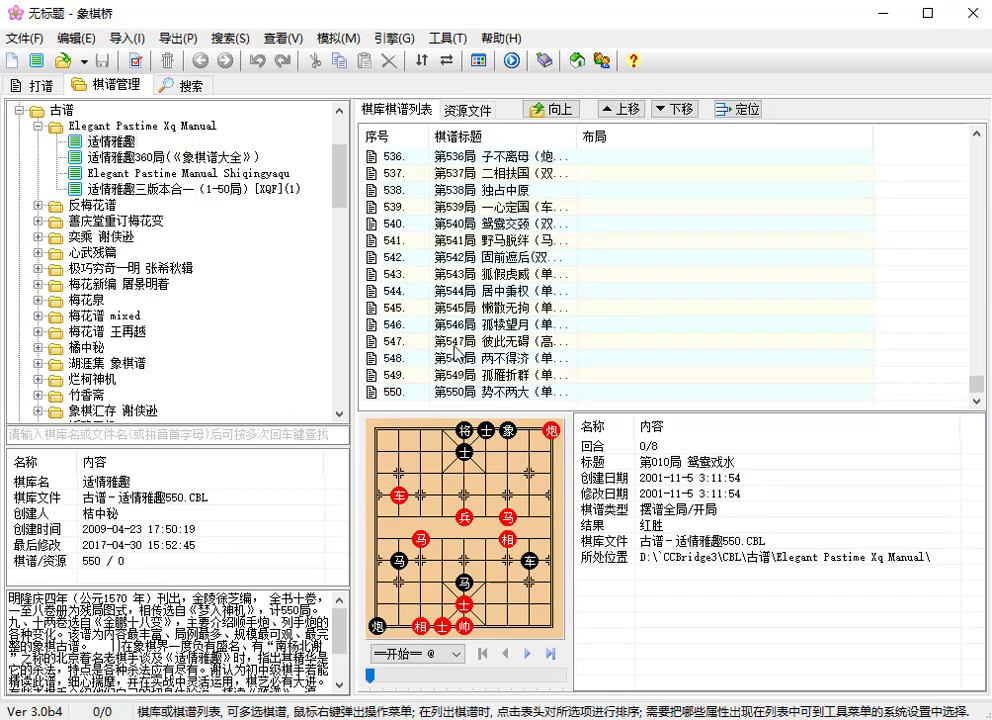
{"action": "scroll", "coordinate": [505, 378], "scroll_direction": "up", "scroll_amount": 20}
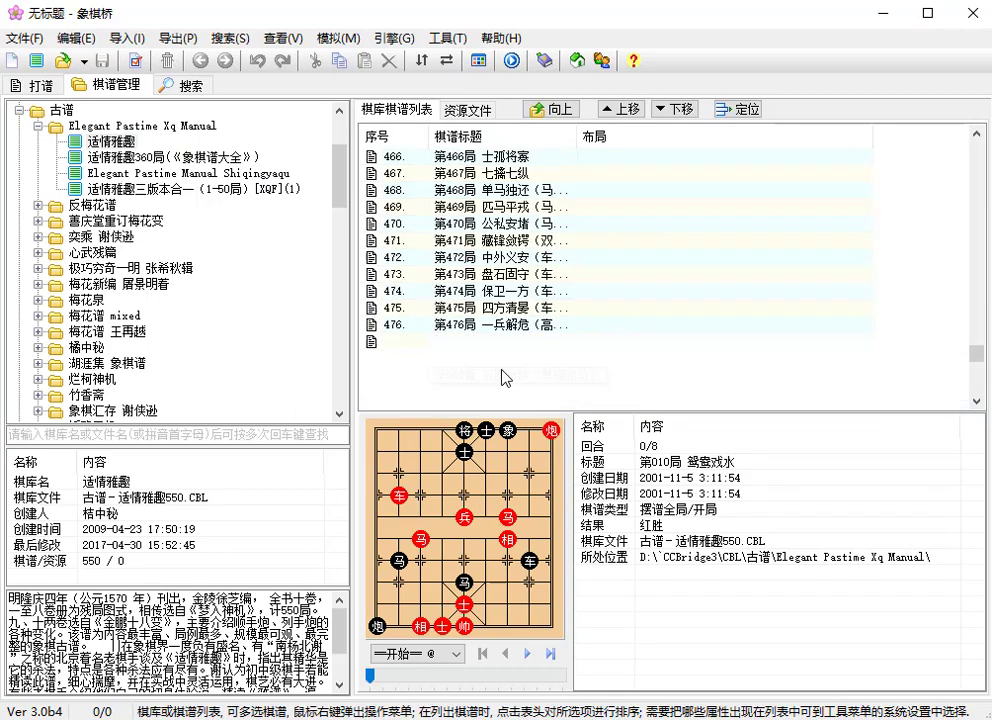
{"action": "scroll", "coordinate": [505, 378], "scroll_direction": "up", "scroll_amount": 20}
{"action": "double_click", "coordinate": [472, 258]}
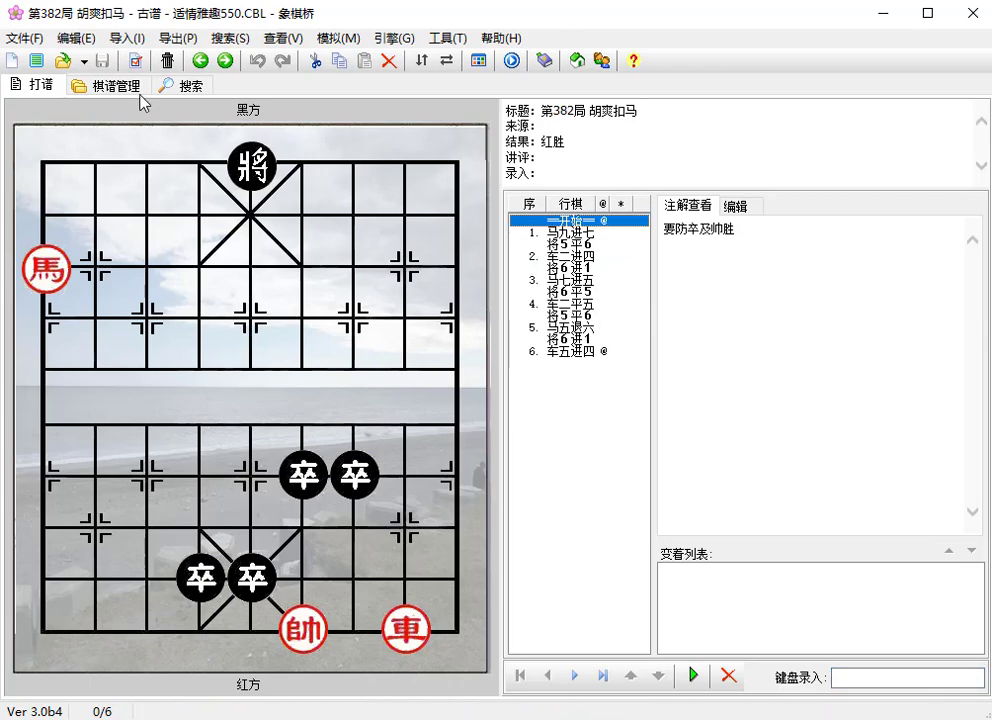
Step: Return to the 适情雅趣 game list and open 第326局 奇妙文武 on the board
{"action": "left_click", "coordinate": [112, 85]}
{"action": "scroll", "coordinate": [497, 203], "scroll_direction": "up", "scroll_amount": 17}
{"action": "left_click", "coordinate": [497, 190]}
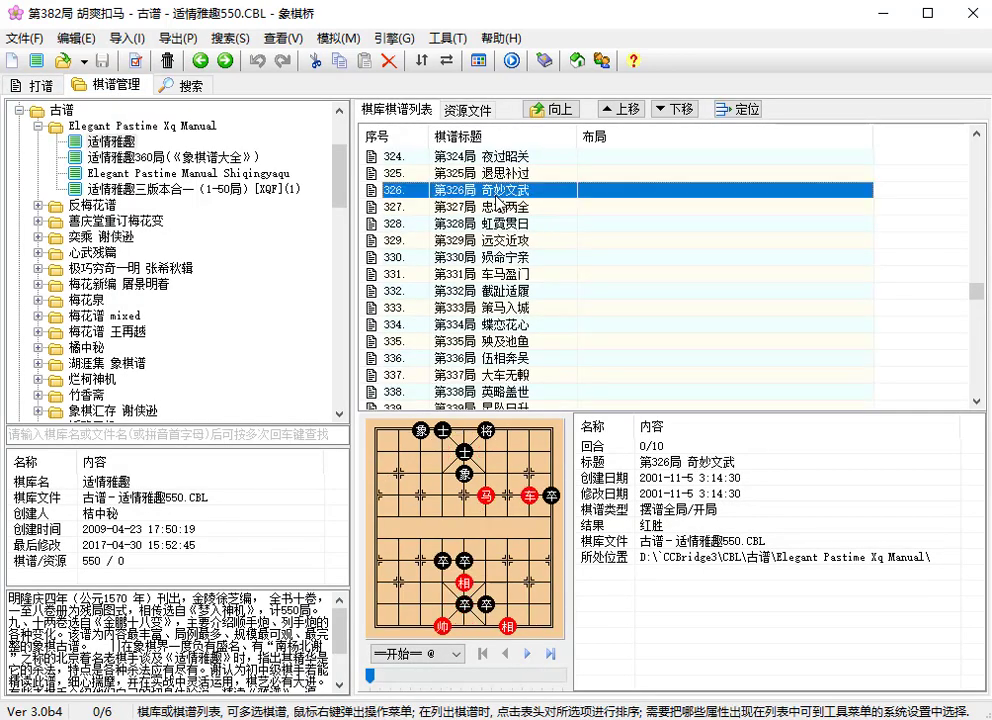
{"action": "double_click", "coordinate": [497, 190]}
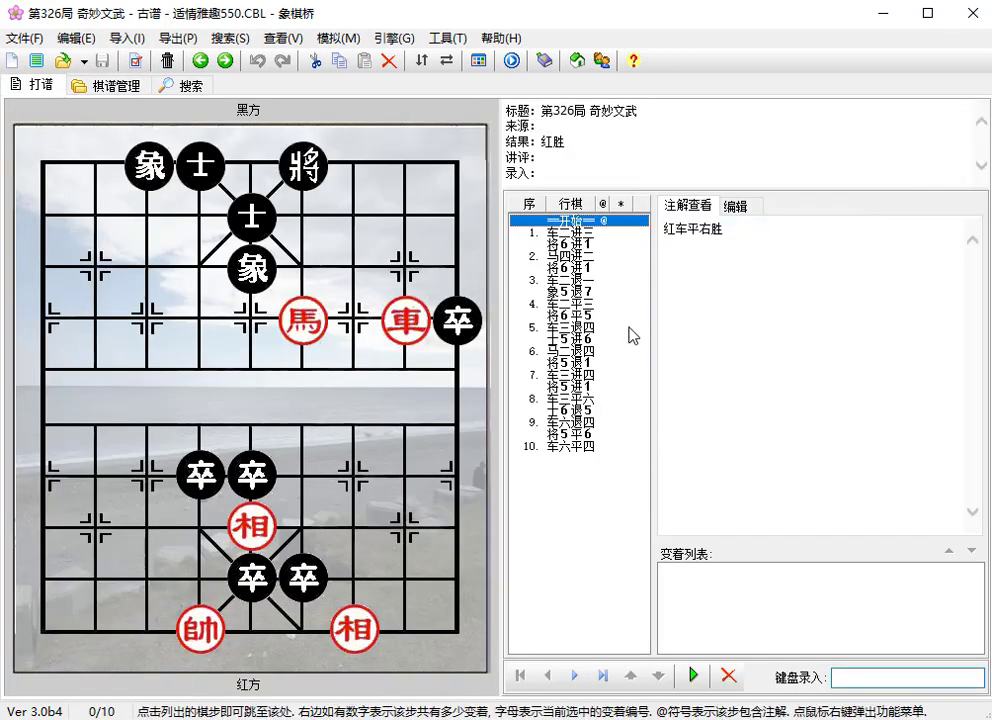
Step: Collapse the 古谱 folder in the library tree and import 上马局.CBL from File Explorer into the root 棋库
{"action": "left_click", "coordinate": [97, 91]}
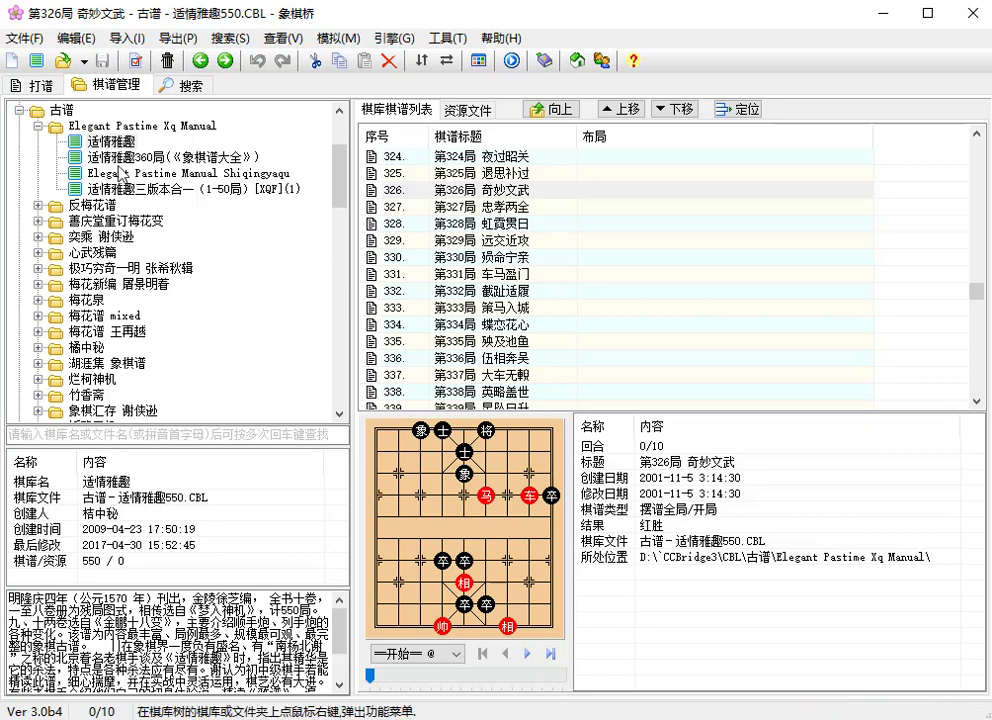
{"action": "left_click", "coordinate": [18, 112]}
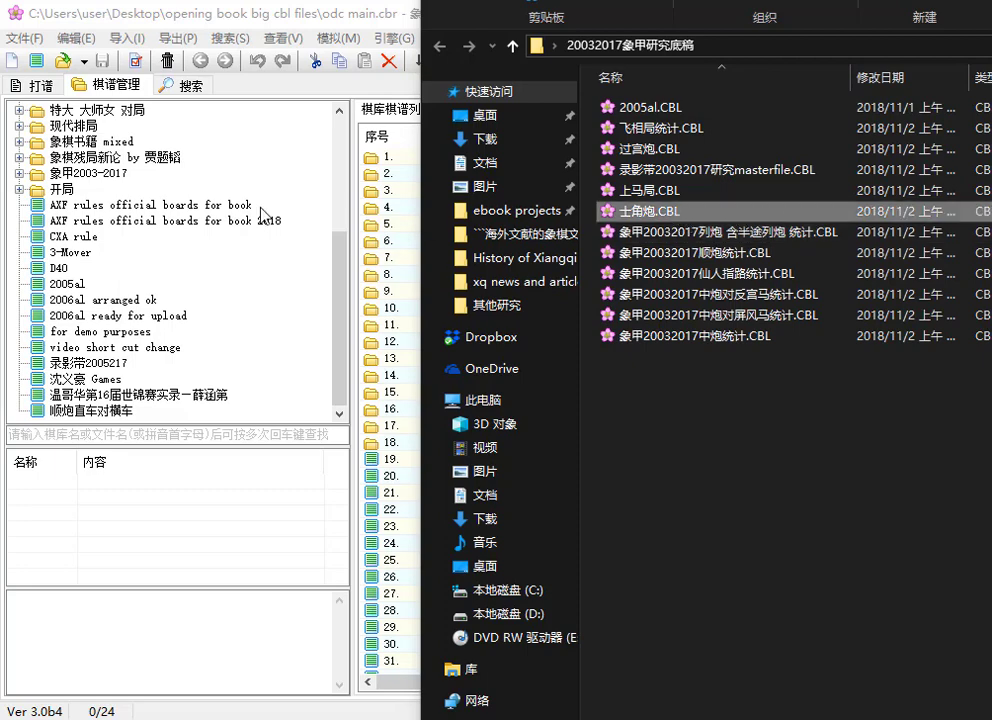
{"action": "scroll", "coordinate": [86, 232], "scroll_direction": "up", "scroll_amount": 5}
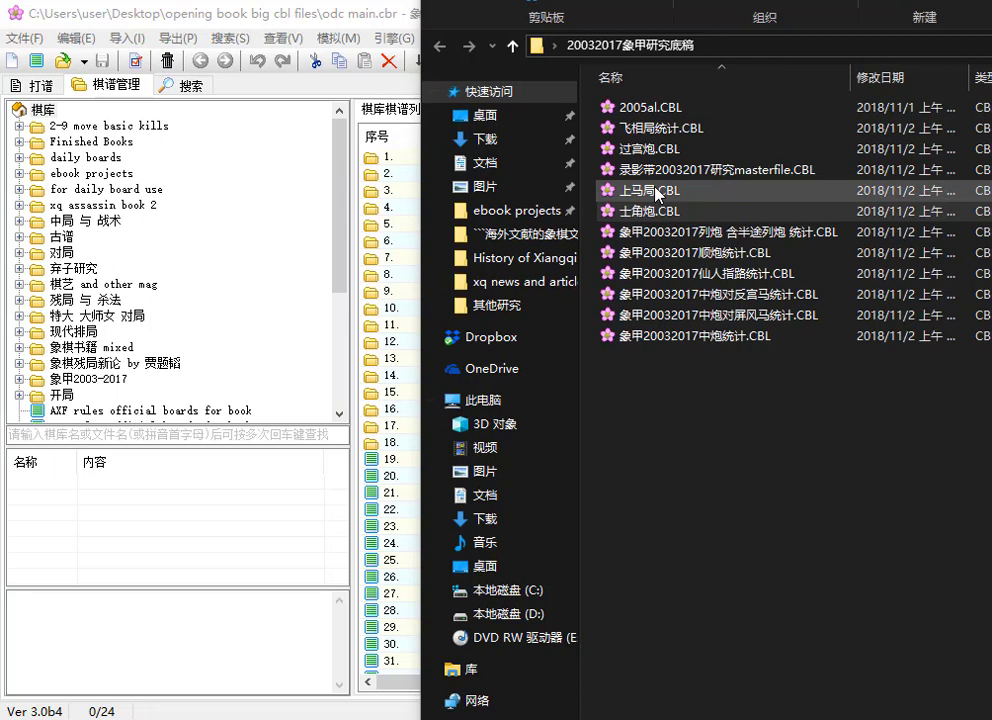
{"action": "left_click_drag", "start_coordinate": [657, 195], "coordinate": [49, 113]}
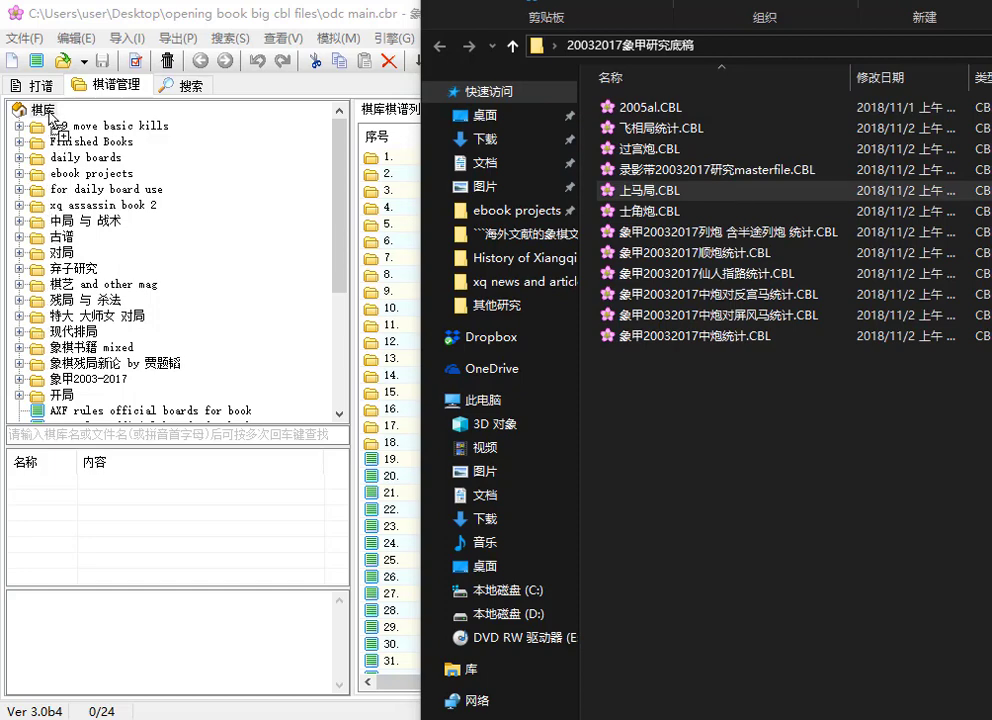
{"action": "left_click_drag", "start_coordinate": [49, 113], "coordinate": [49, 113]}
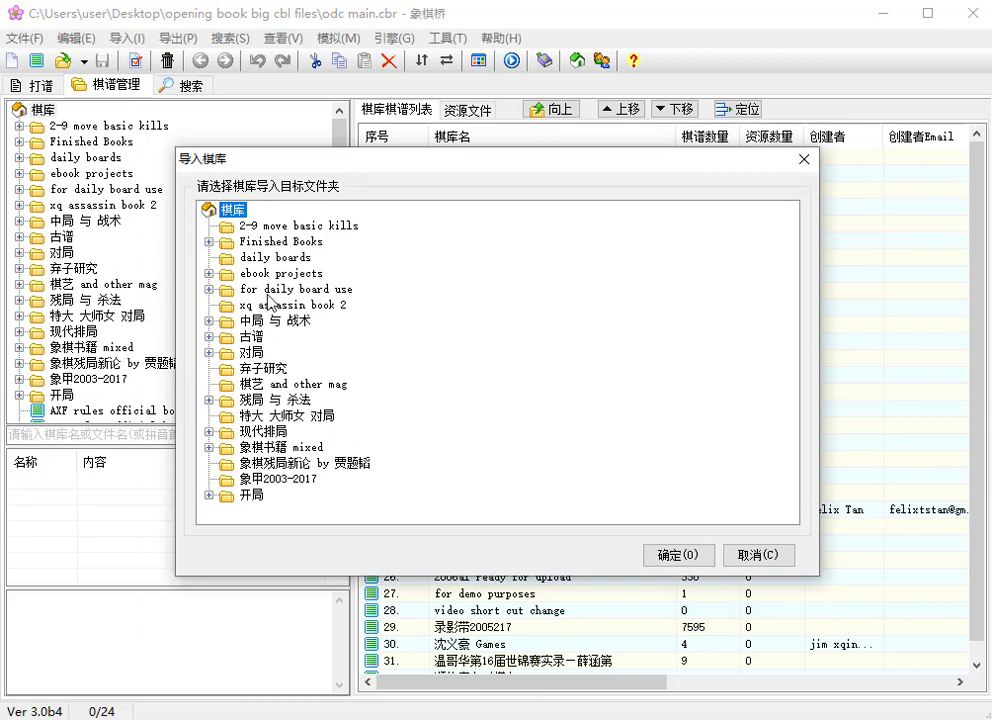
{"action": "left_click", "coordinate": [673, 556]}
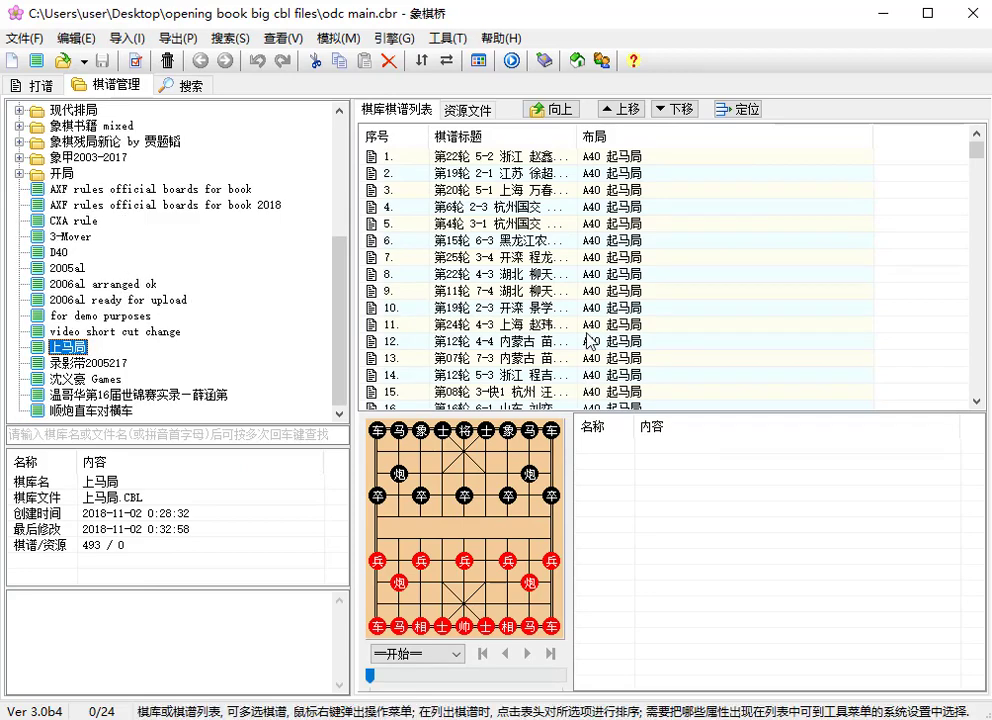
Step: Widen the game title column in the 上马局 game list
{"action": "scroll", "coordinate": [553, 350], "scroll_direction": "down", "scroll_amount": 10}
{"action": "scroll", "coordinate": [605, 210], "scroll_direction": "up", "scroll_amount": 10}
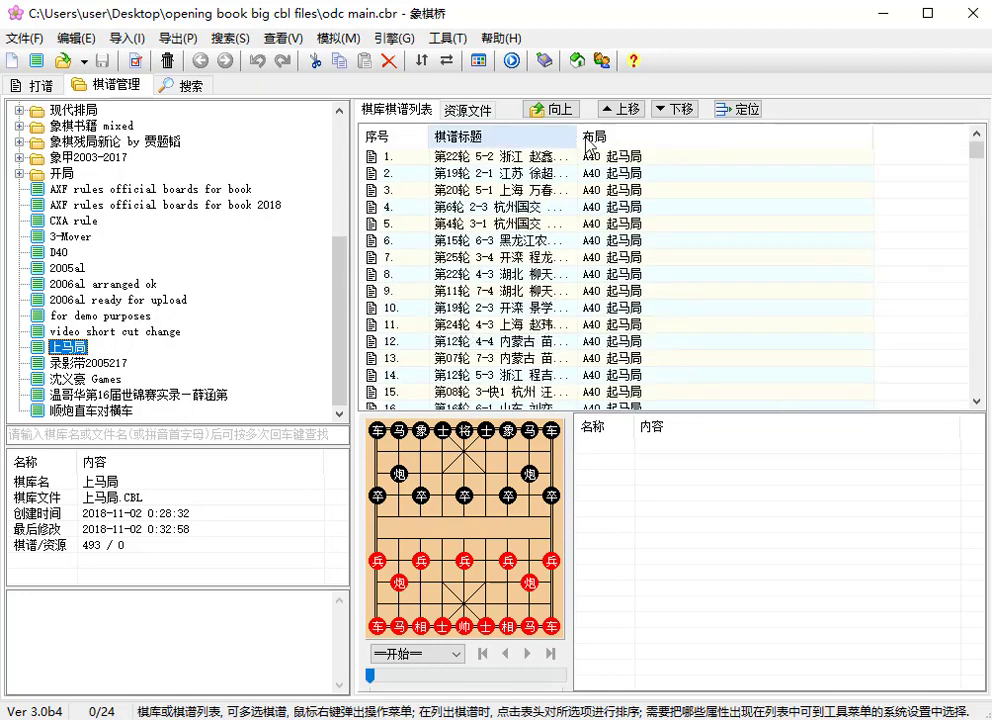
{"action": "left_click_drag", "start_coordinate": [577, 136], "coordinate": [653, 136]}
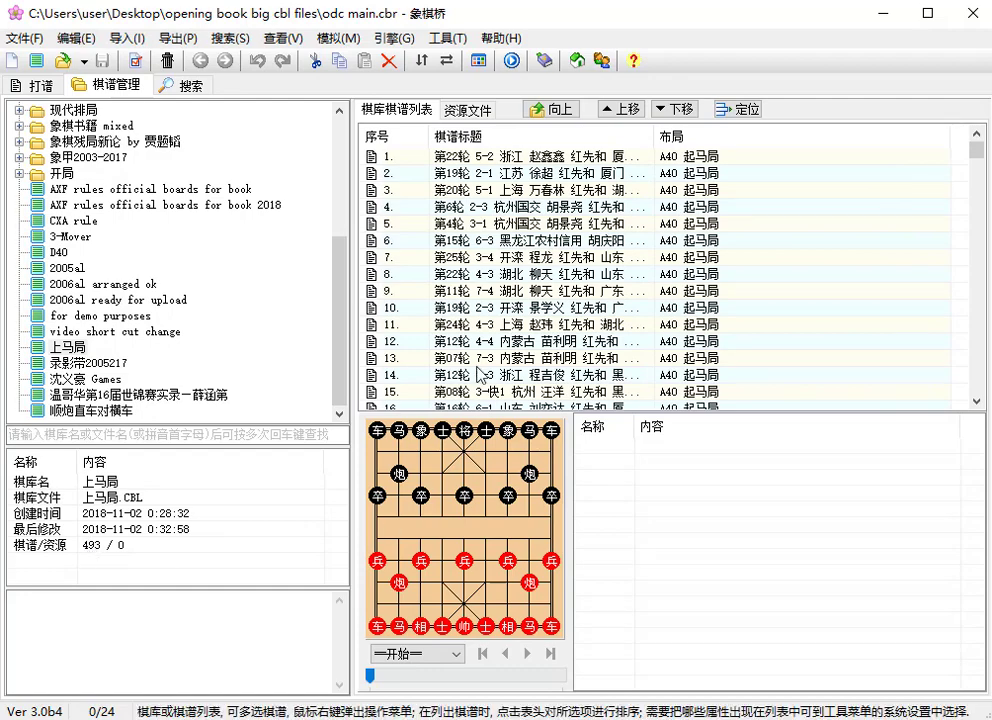
Step: Examine the game titles and opening classifications throughout the 上马局 library
{"action": "scroll", "coordinate": [520, 285], "scroll_direction": "down", "scroll_amount": 7}
{"action": "scroll", "coordinate": [520, 285], "scroll_direction": "down", "scroll_amount": 20}
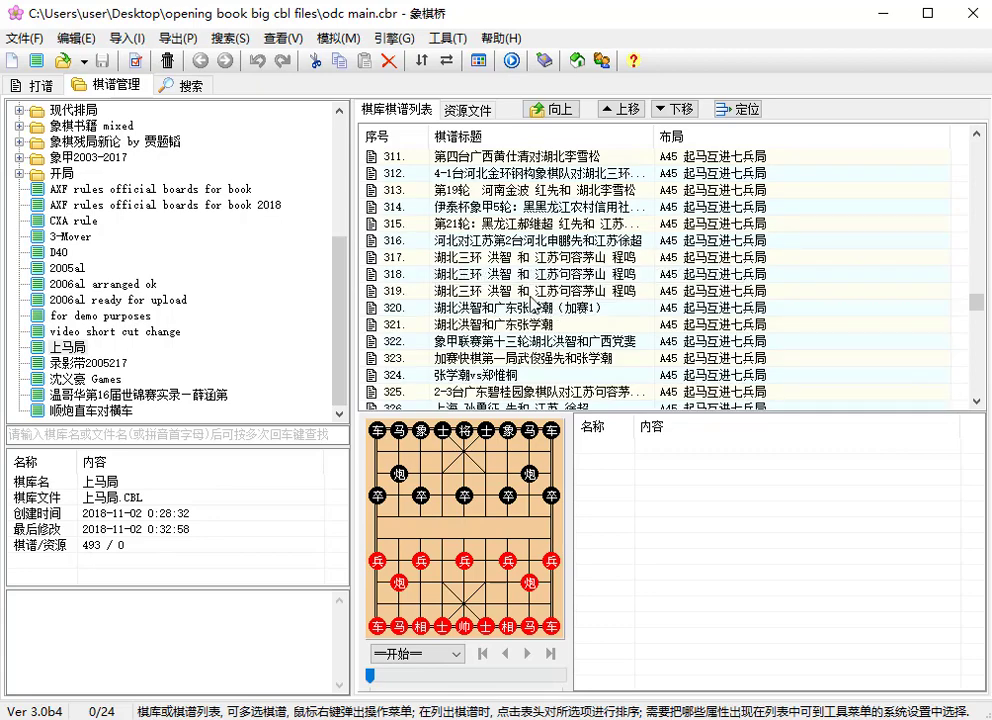
{"action": "scroll", "coordinate": [533, 302], "scroll_direction": "up", "scroll_amount": 20}
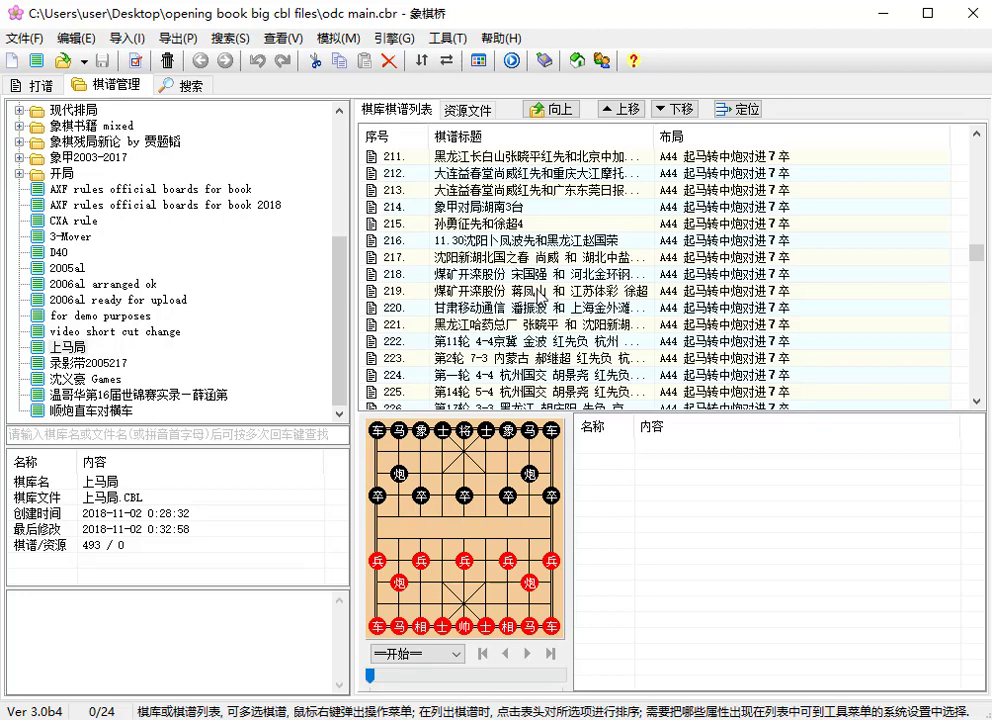
{"action": "scroll", "coordinate": [540, 293], "scroll_direction": "up", "scroll_amount": 20}
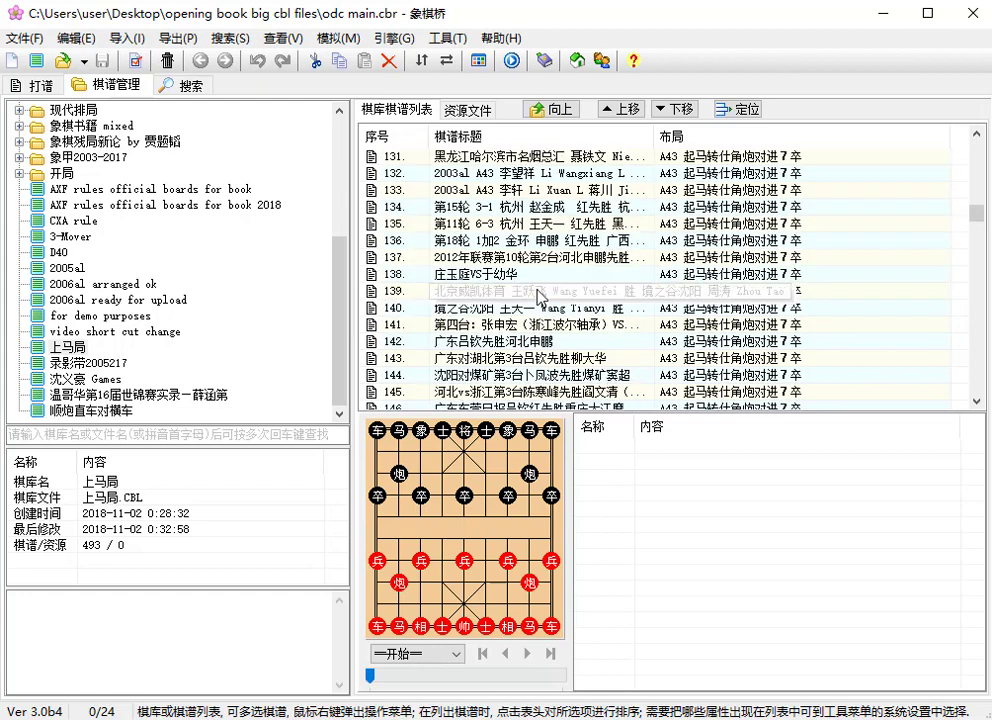
{"action": "scroll", "coordinate": [548, 330], "scroll_direction": "up", "scroll_amount": 13}
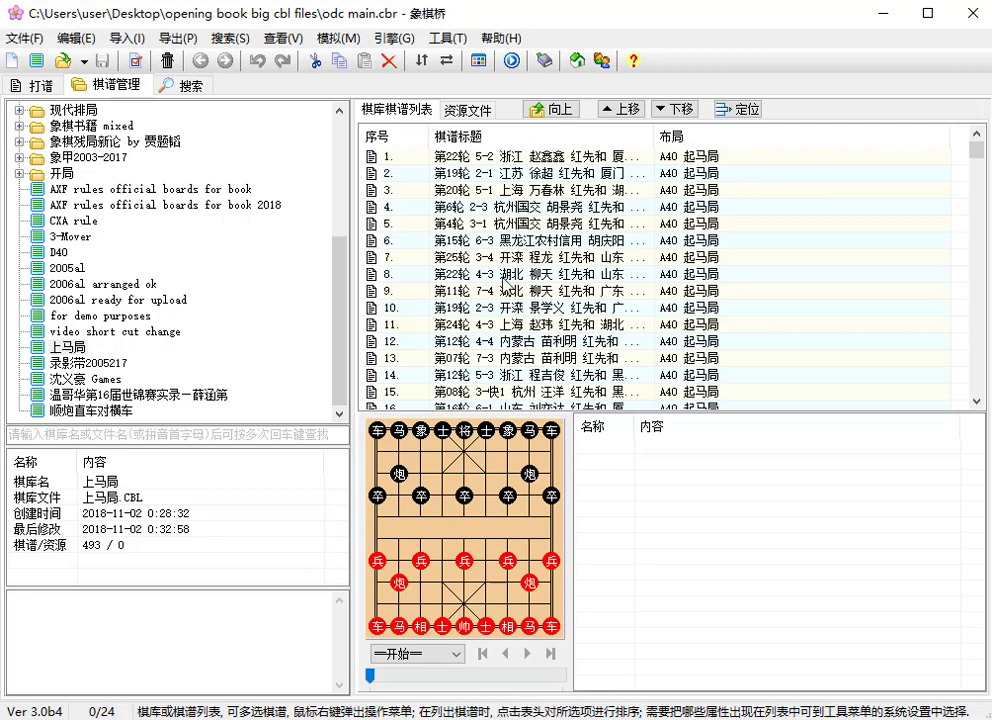
{"action": "scroll", "coordinate": [480, 285], "scroll_direction": "down", "scroll_amount": 20}
{"action": "scroll", "coordinate": [503, 286], "scroll_direction": "down", "scroll_amount": 20}
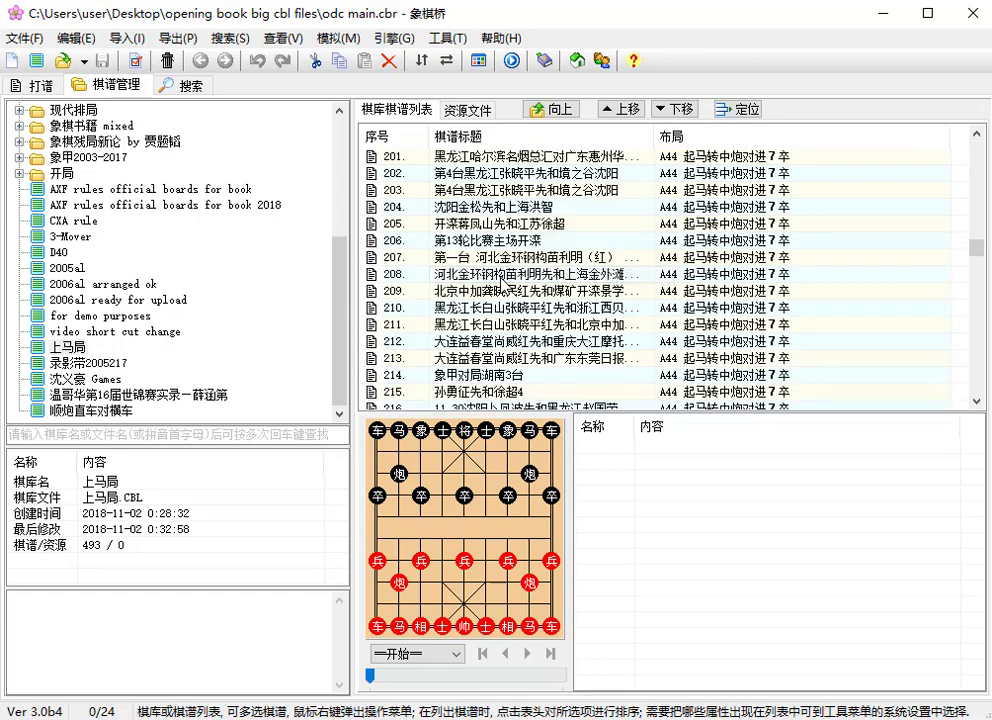
{"action": "scroll", "coordinate": [503, 286], "scroll_direction": "up", "scroll_amount": 20}
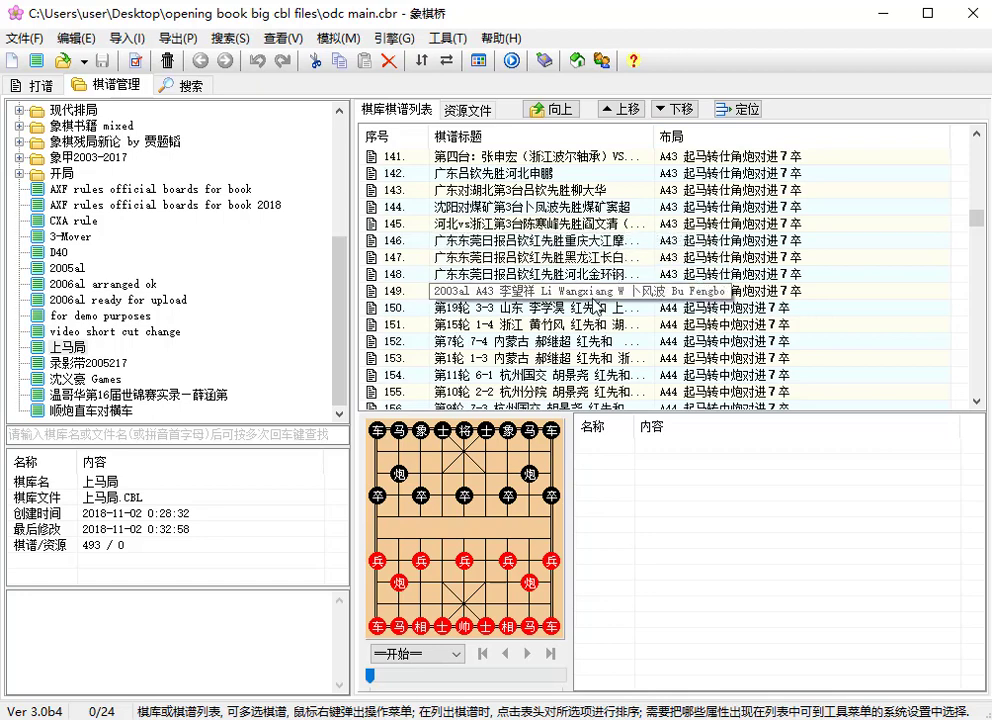
{"action": "scroll", "coordinate": [597, 305], "scroll_direction": "up", "scroll_amount": 7}
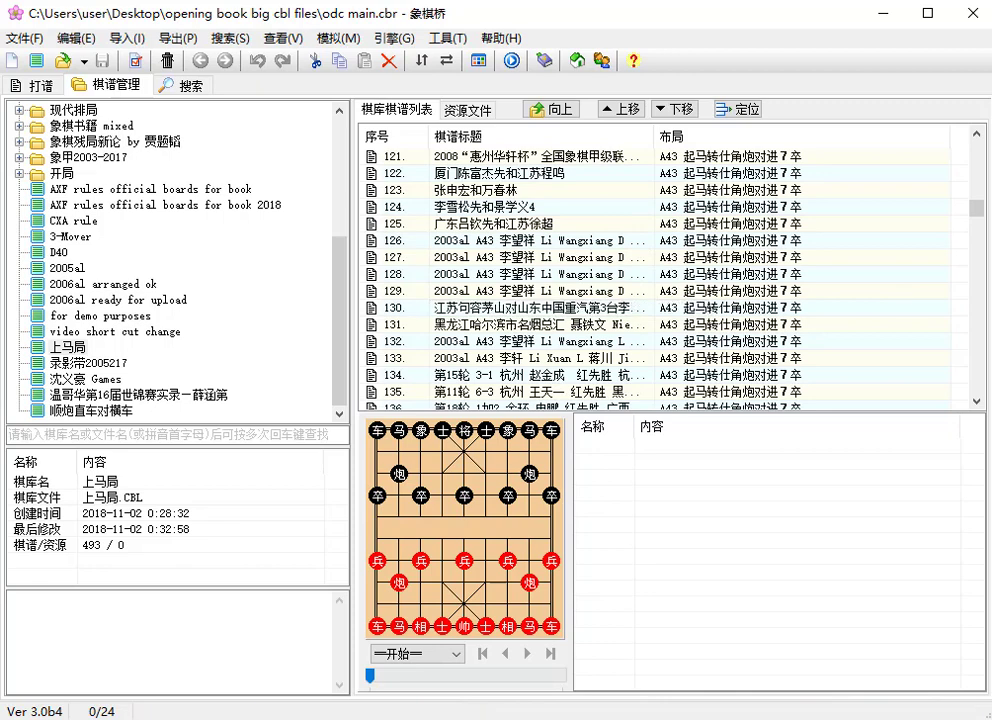
{"action": "scroll", "coordinate": [560, 300], "scroll_direction": "up", "scroll_amount": 10}
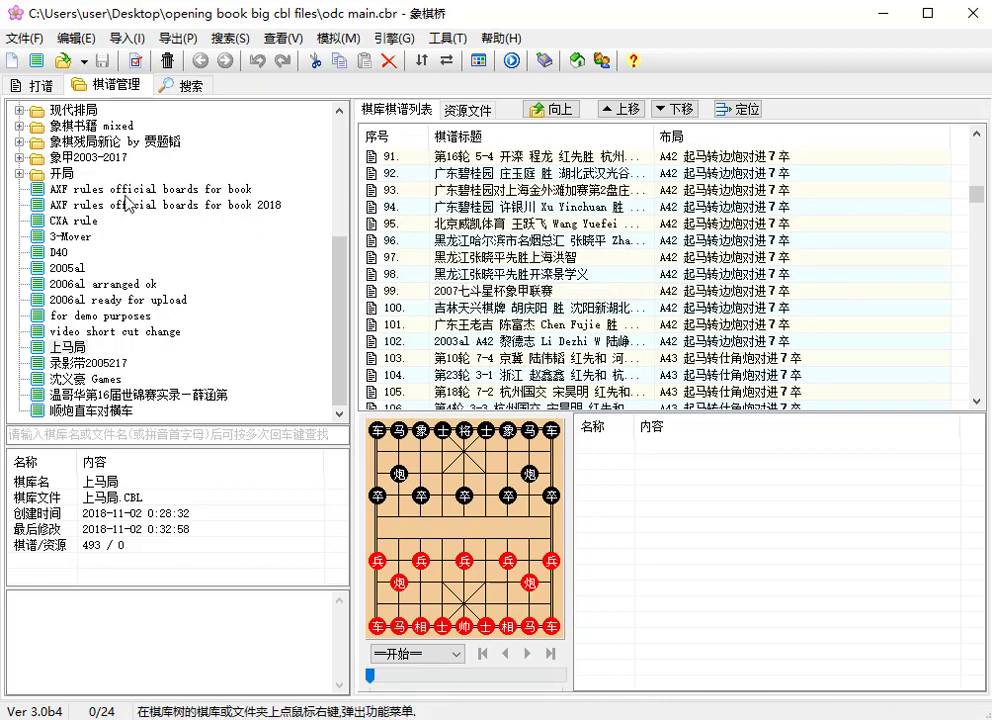
Step: Delete the 上马局 library from the library tree
{"action": "scroll", "coordinate": [200, 250], "scroll_direction": "up", "scroll_amount": 5}
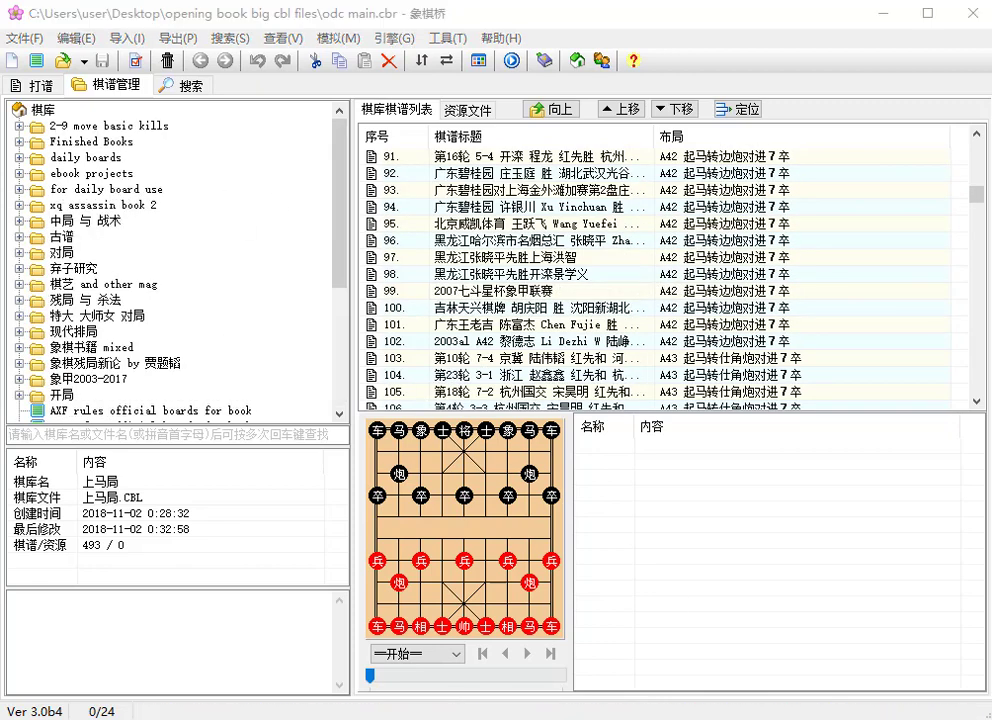
{"action": "scroll", "coordinate": [200, 300], "scroll_direction": "down", "scroll_amount": 5}
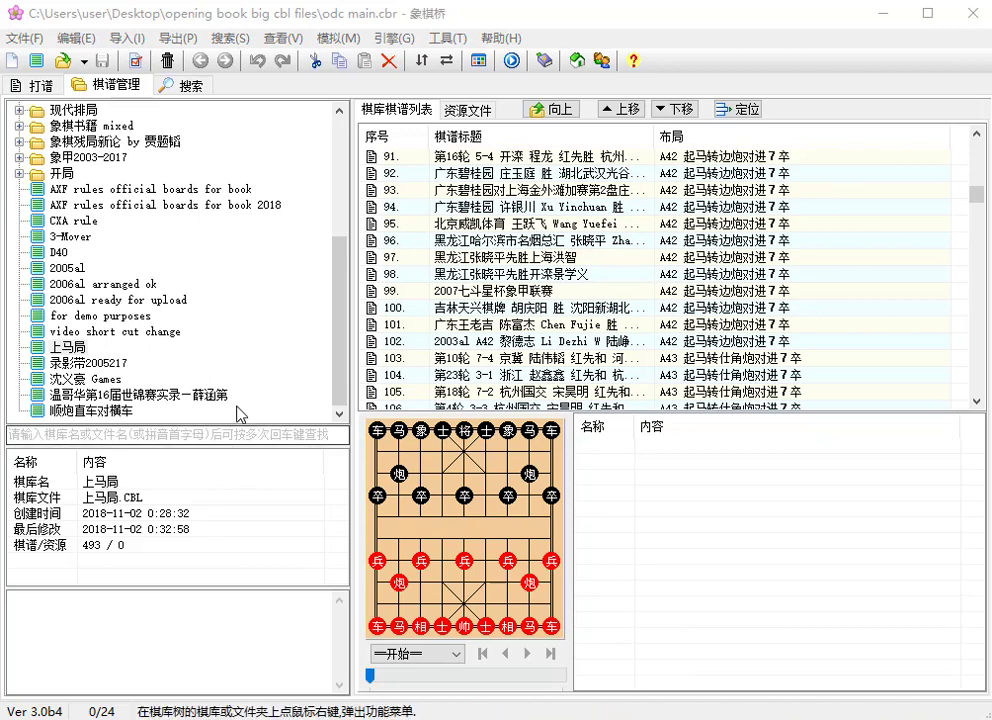
{"action": "right_click", "coordinate": [63, 348]}
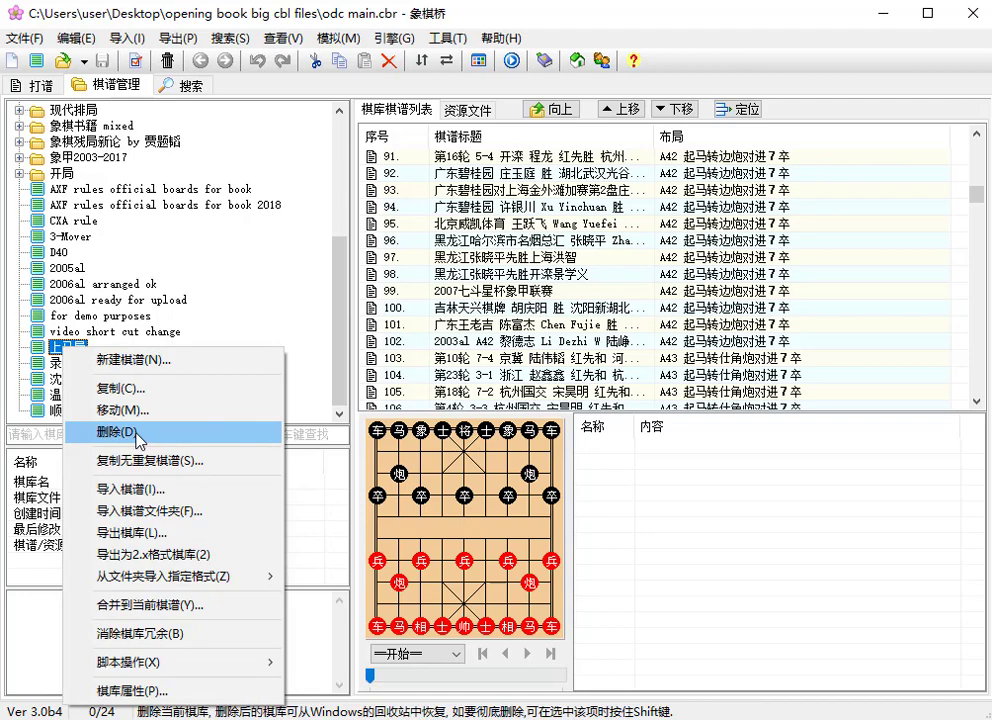
{"action": "left_click", "coordinate": [139, 440]}
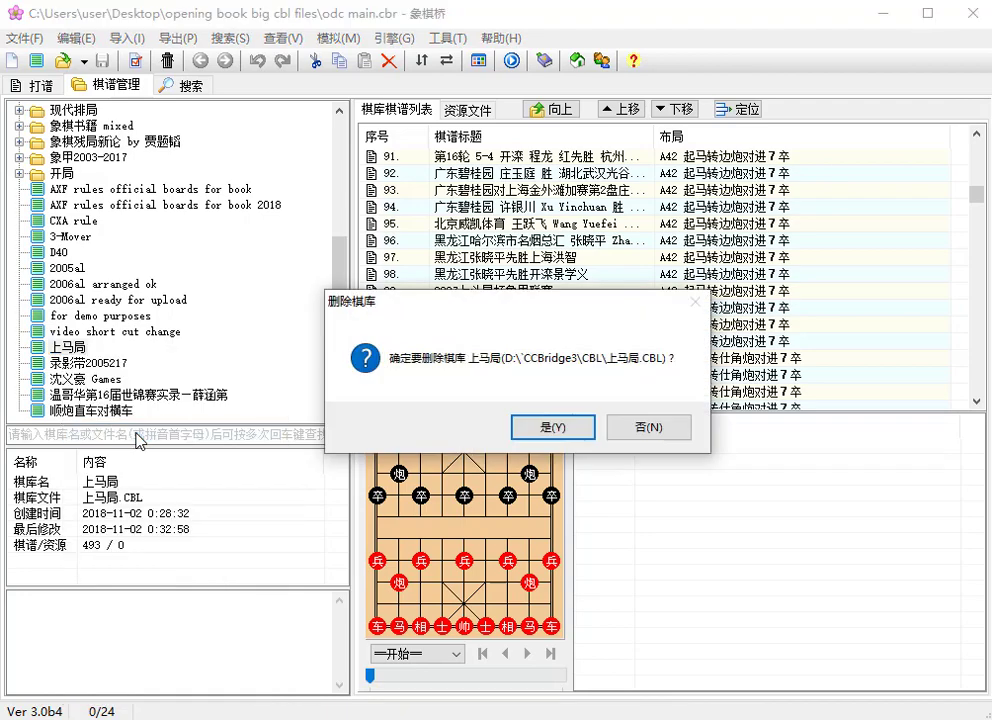
{"action": "left_click", "coordinate": [528, 430]}
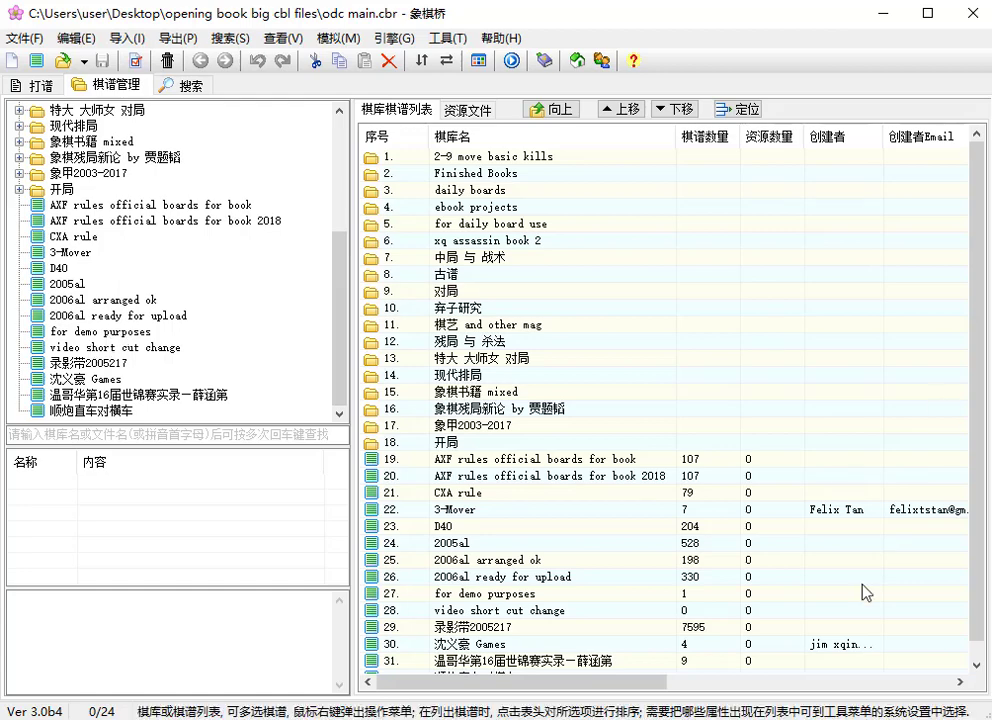
Step: Inspect the XQF files in the wxf m r7 folder in File Explorer, and return to 象棋桥 to review the root 棋库's commands
{"action": "key", "text": "alt+Tab"}
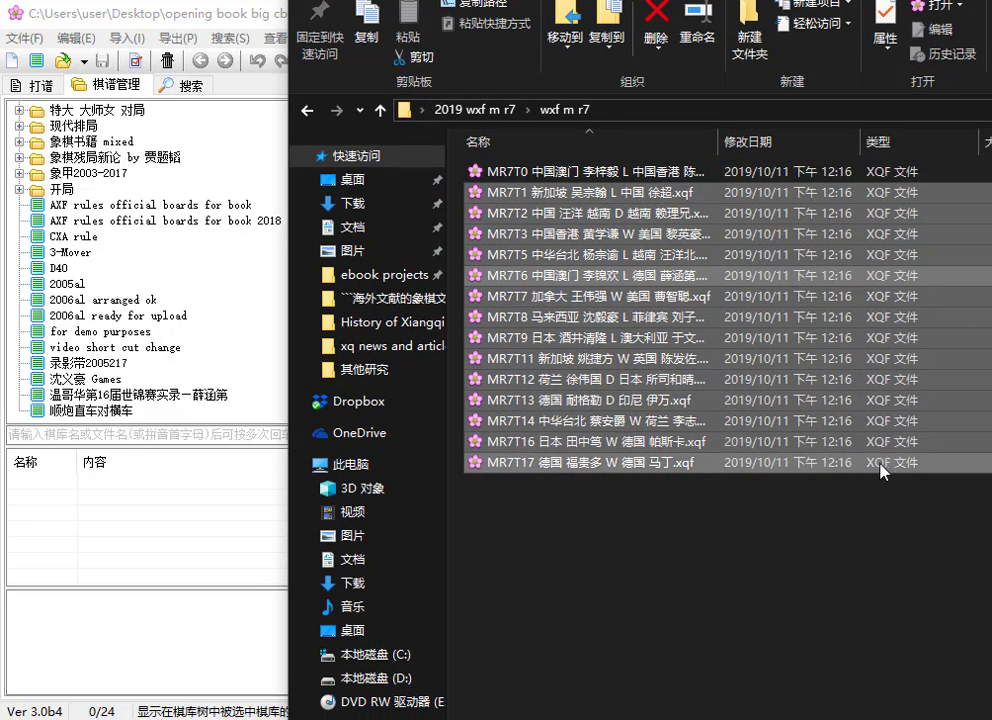
{"action": "left_click_drag", "start_coordinate": [731, 537], "coordinate": [800, 560]}
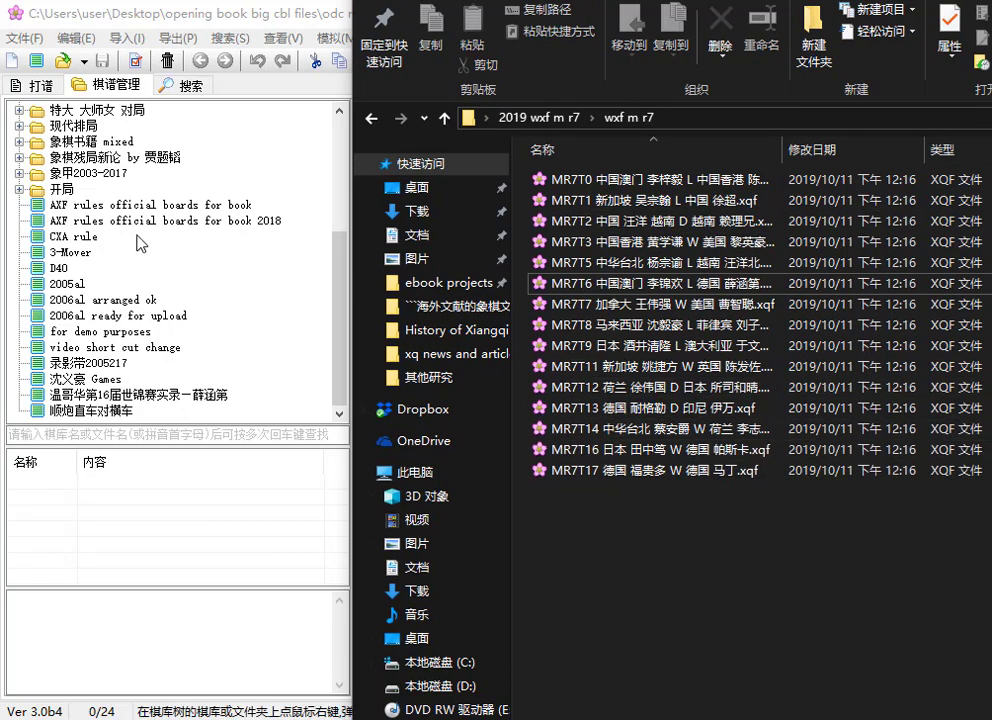
{"action": "scroll", "coordinate": [106, 190], "scroll_direction": "up", "scroll_amount": 5}
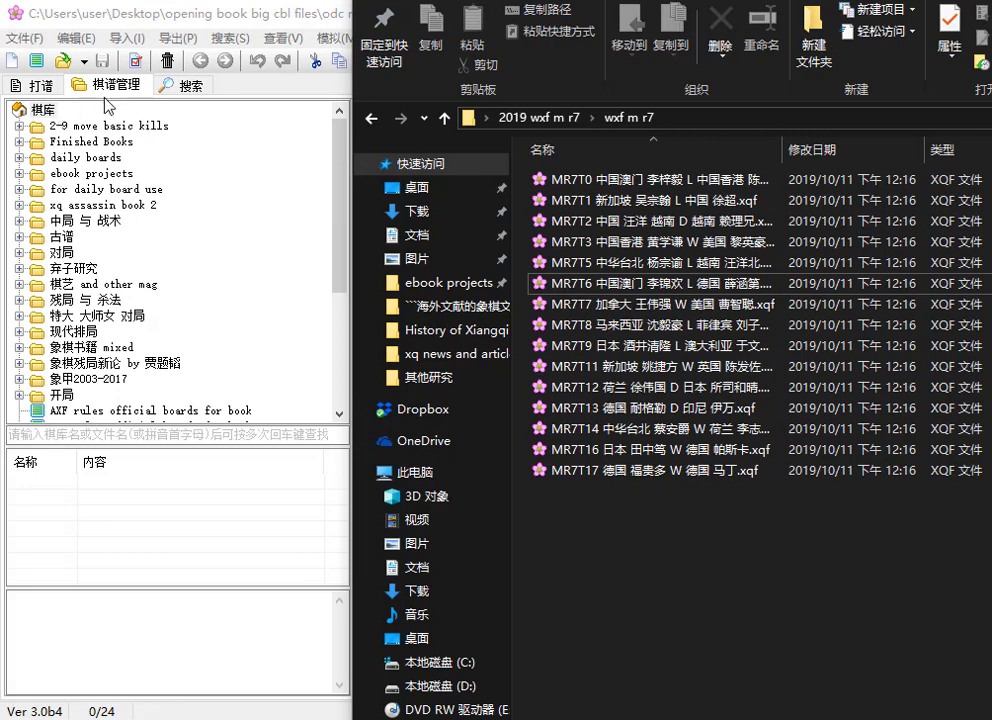
{"action": "left_click", "coordinate": [106, 86]}
{"action": "left_click", "coordinate": [44, 110]}
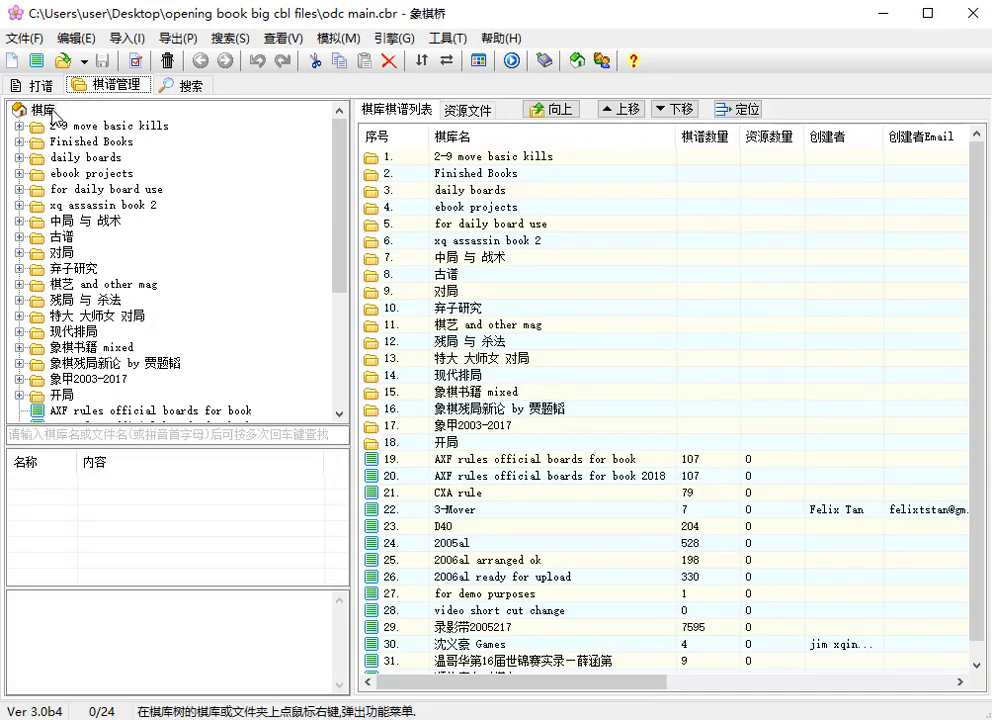
{"action": "right_click", "coordinate": [50, 116]}
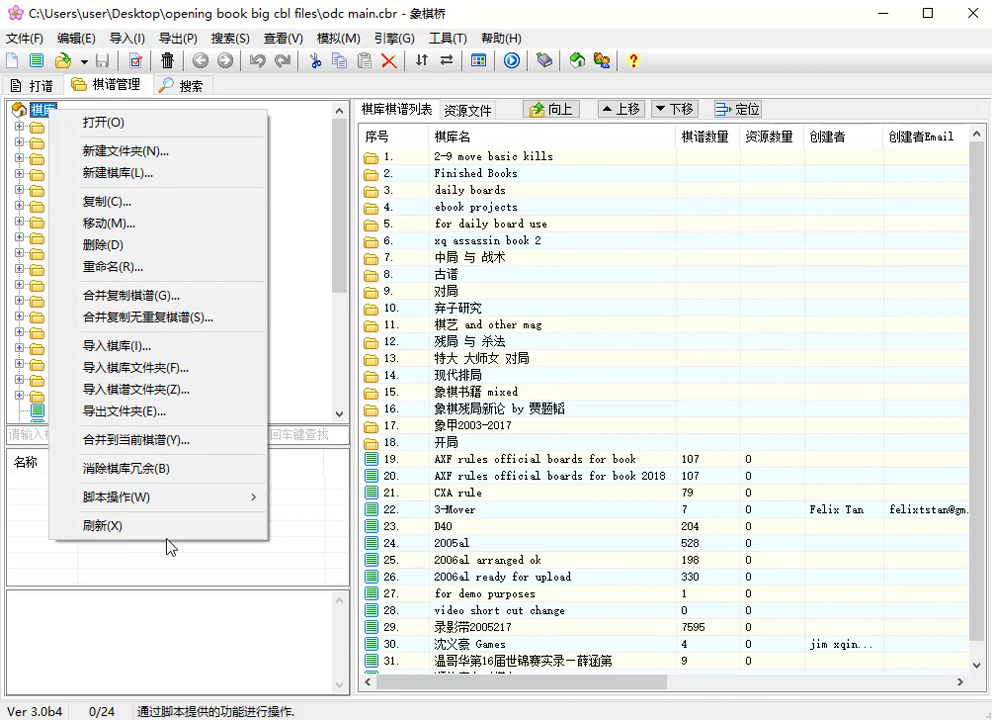
{"action": "left_click", "coordinate": [121, 603]}
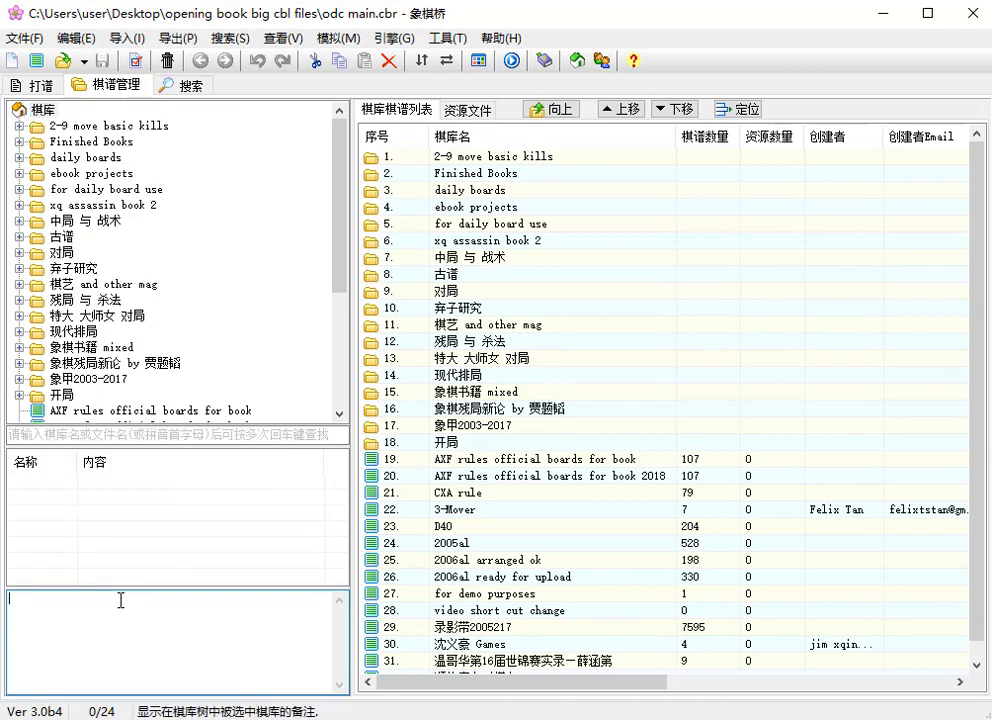
Step: Preview the first three libraries of the Elegant Pastime Xq Manual folder inside 古谱, and collapse 古谱 again
{"action": "left_click", "coordinate": [19, 237]}
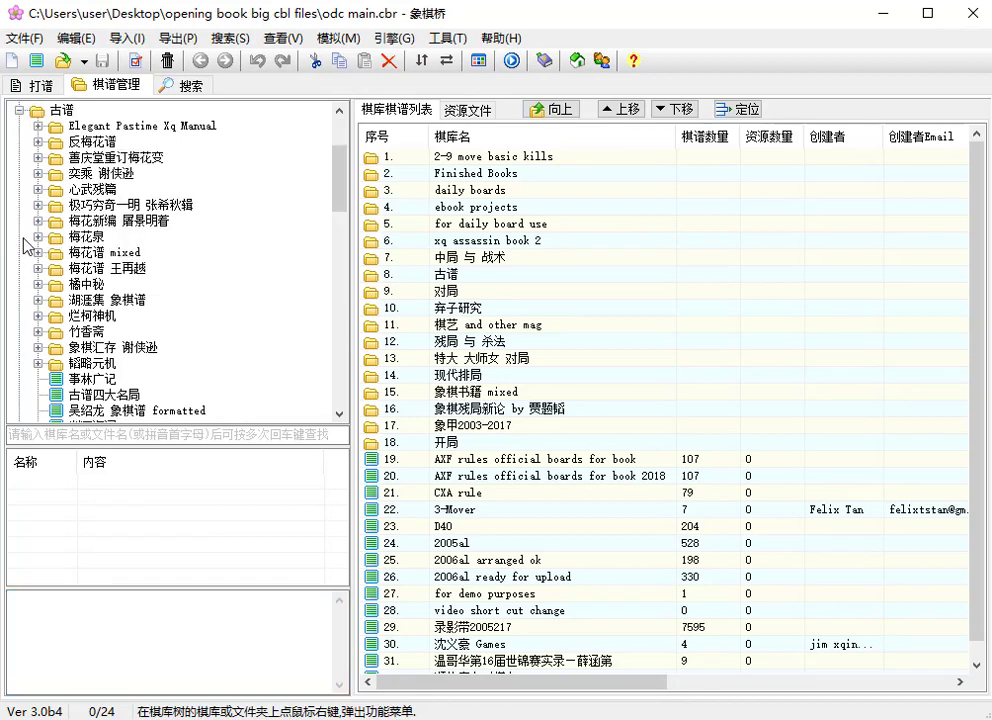
{"action": "left_click", "coordinate": [38, 127]}
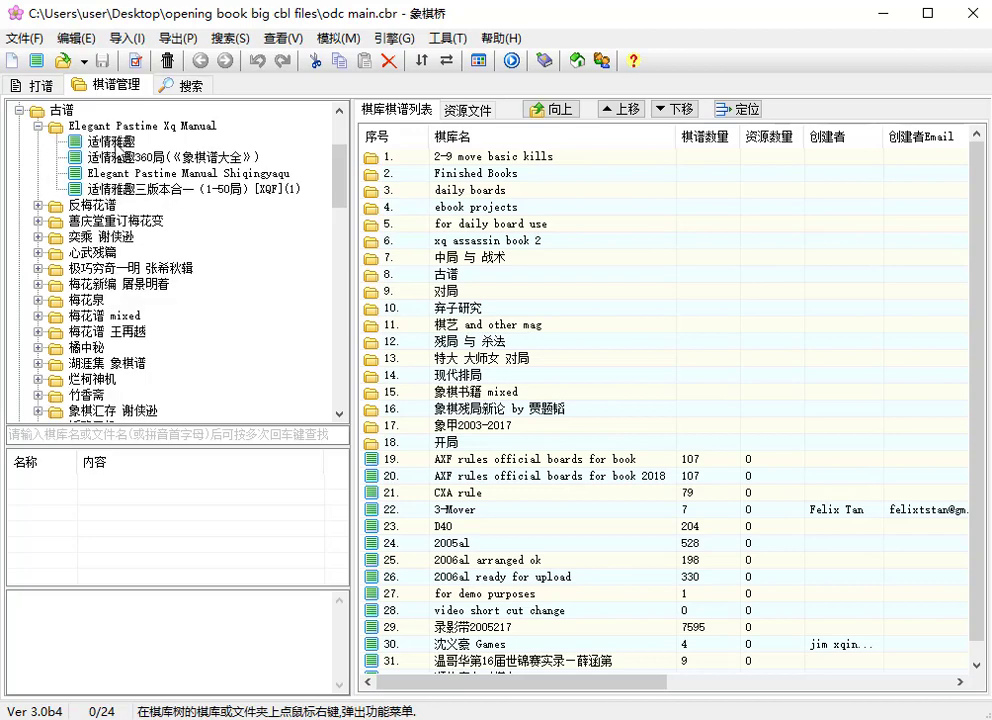
{"action": "left_click", "coordinate": [100, 141]}
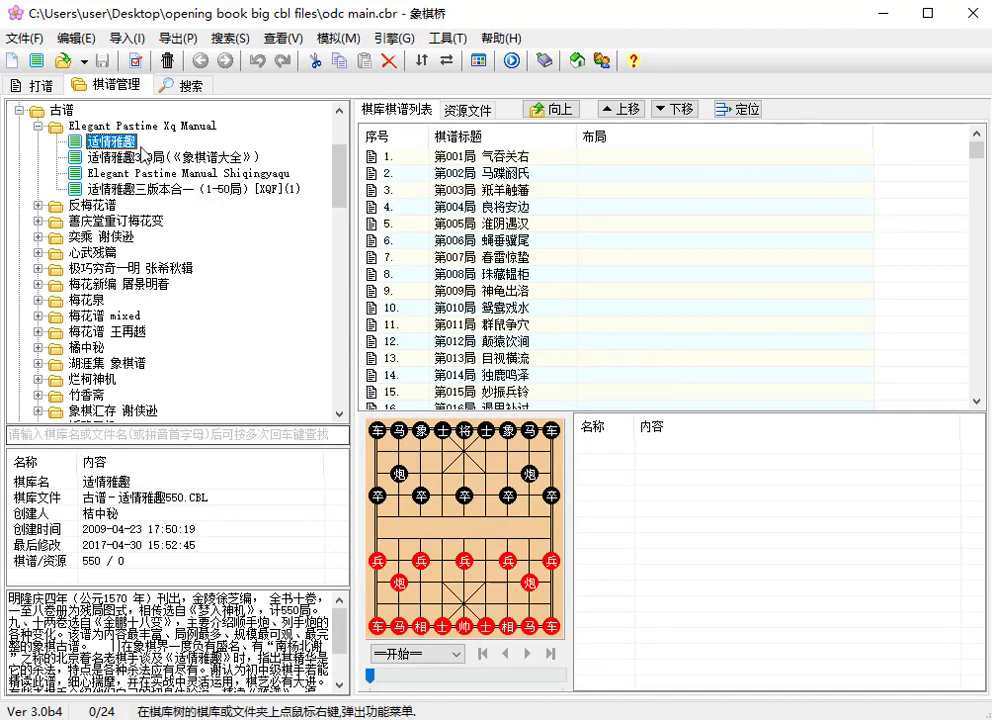
{"action": "key", "text": "Down"}
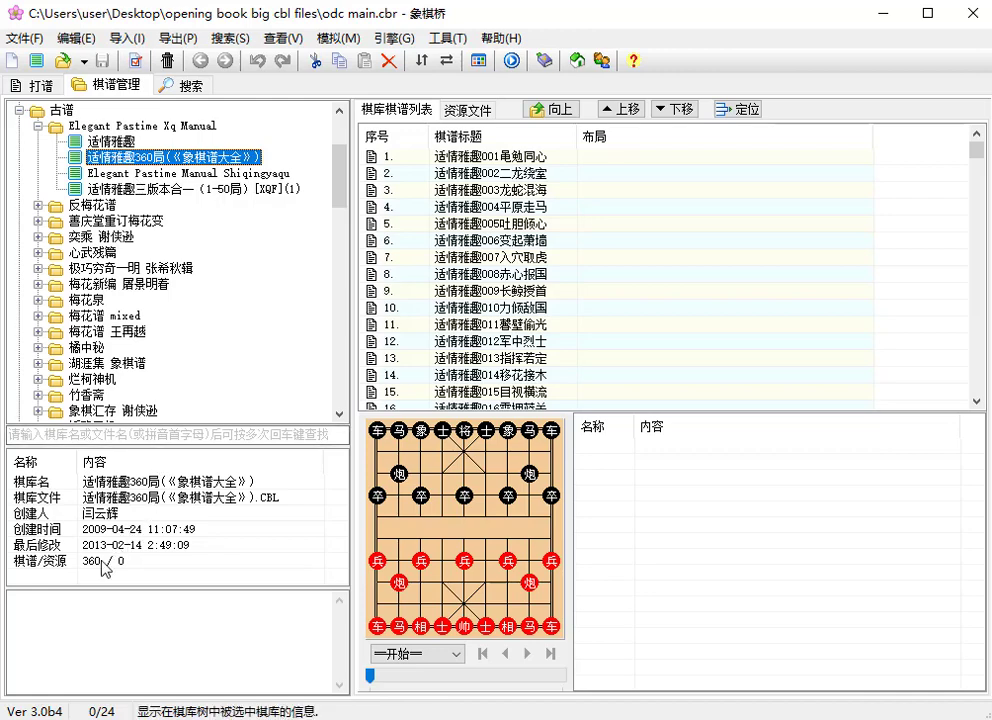
{"action": "key", "text": "Down"}
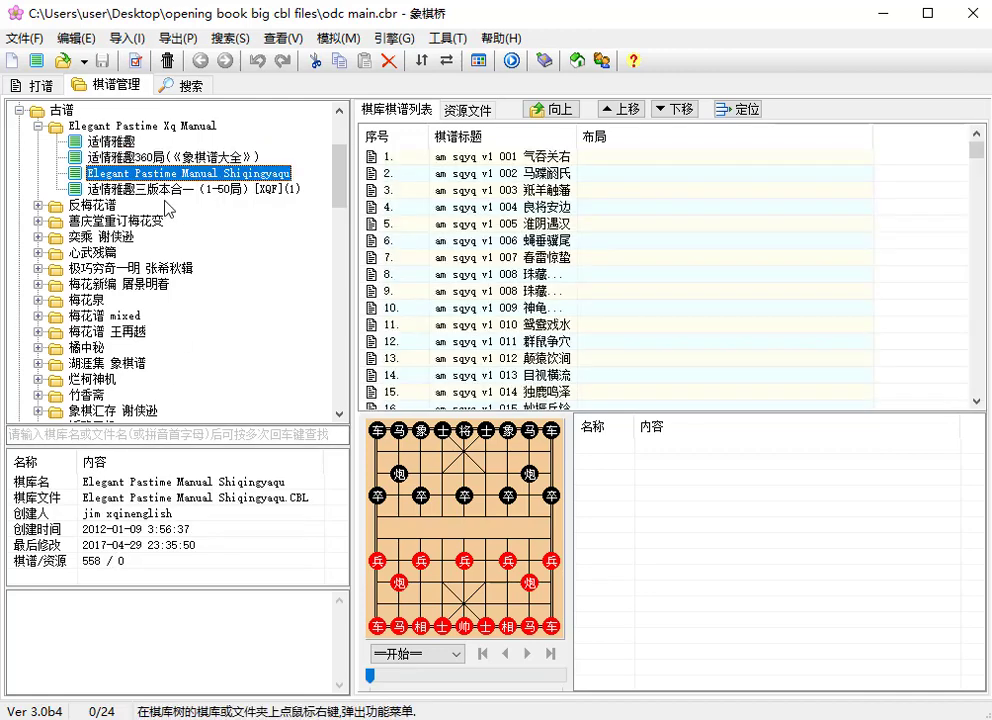
{"action": "left_click", "coordinate": [21, 112]}
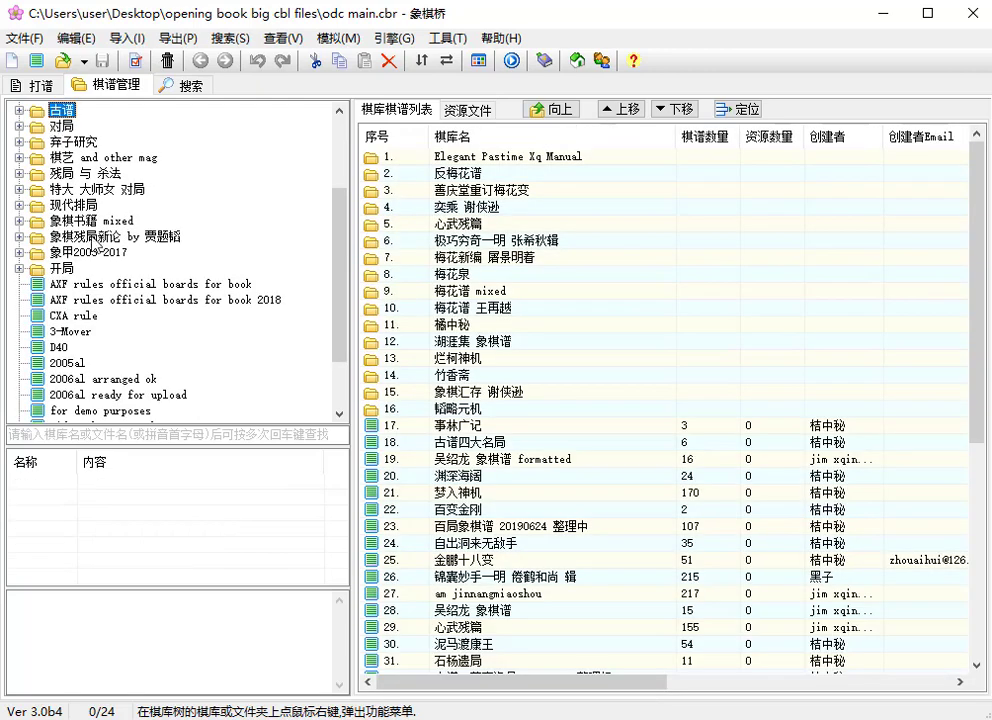
Step: Review the name, file, source, creator and remark fields for a new library under the root 棋库, without creating one
{"action": "scroll", "coordinate": [97, 250], "scroll_direction": "down", "scroll_amount": 2}
{"action": "scroll", "coordinate": [80, 195], "scroll_direction": "up", "scroll_amount": 5}
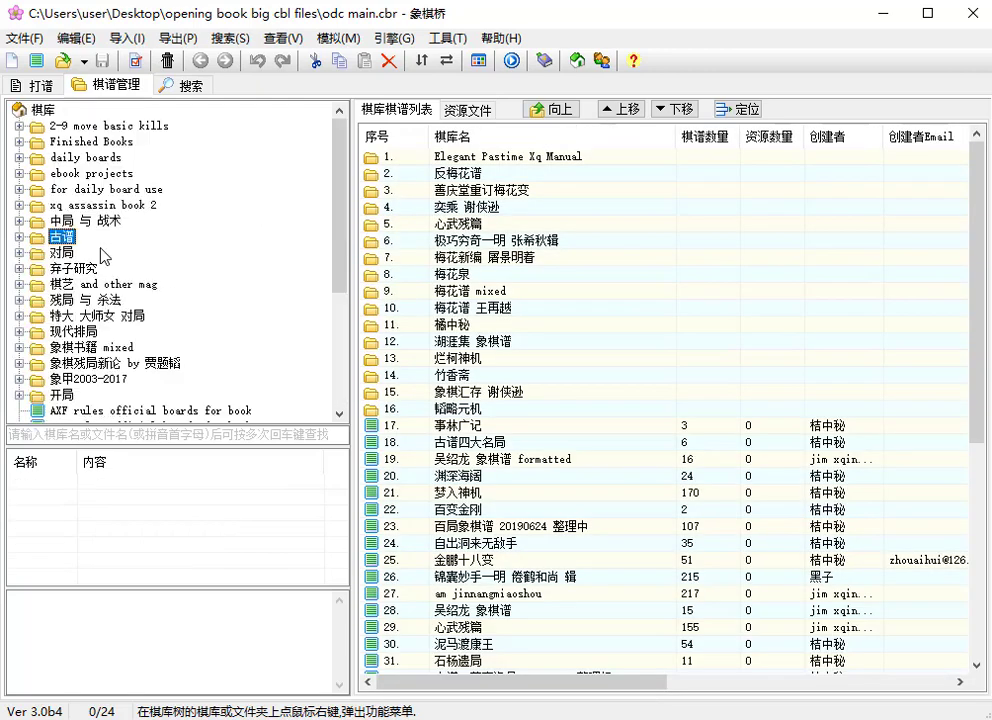
{"action": "left_click", "coordinate": [45, 110]}
{"action": "right_click", "coordinate": [48, 117]}
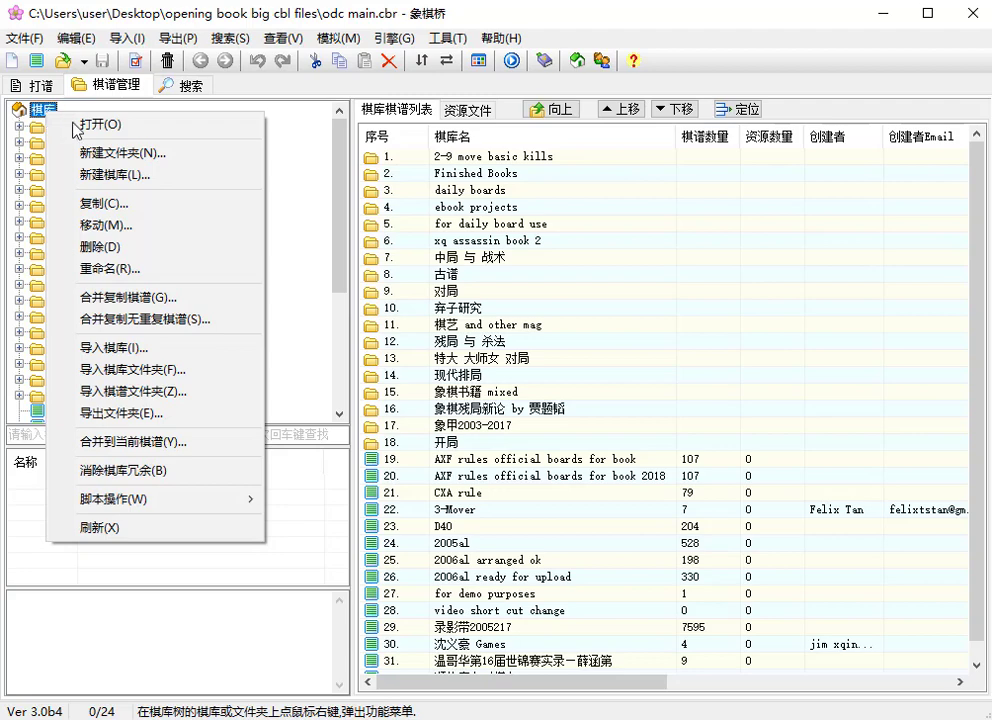
{"action": "left_click", "coordinate": [150, 174]}
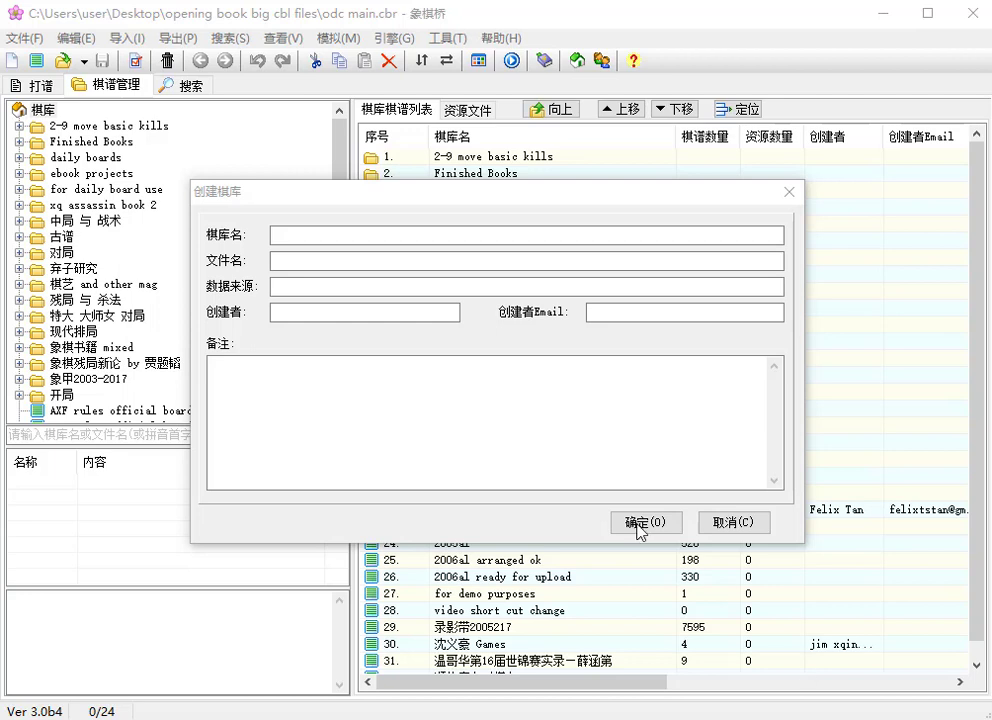
{"action": "left_click", "coordinate": [367, 235]}
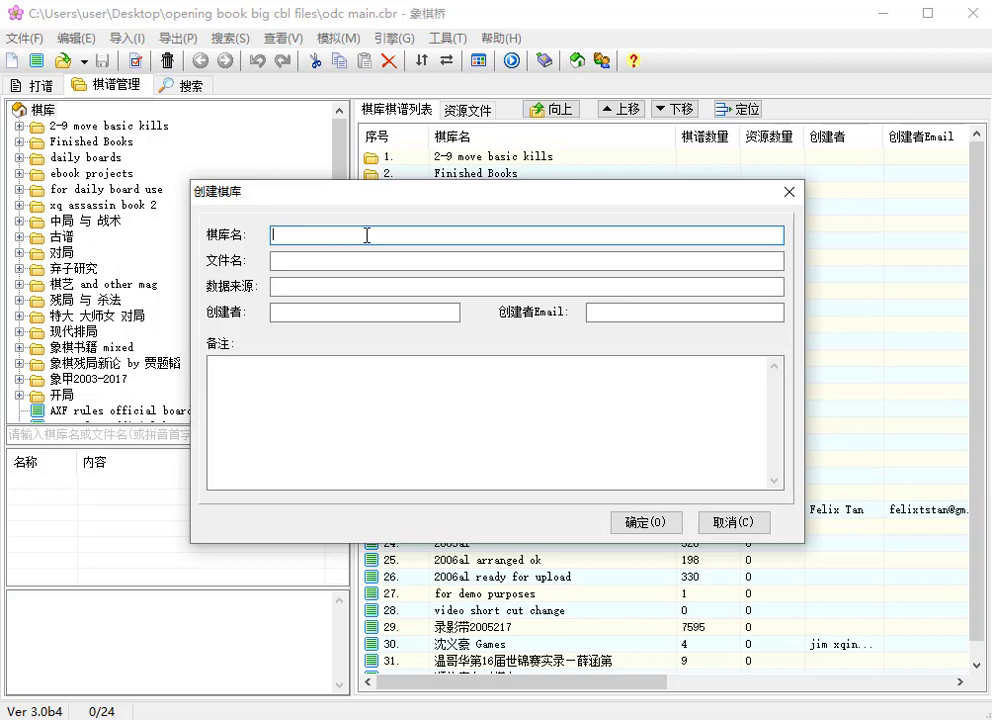
{"action": "left_click", "coordinate": [238, 360]}
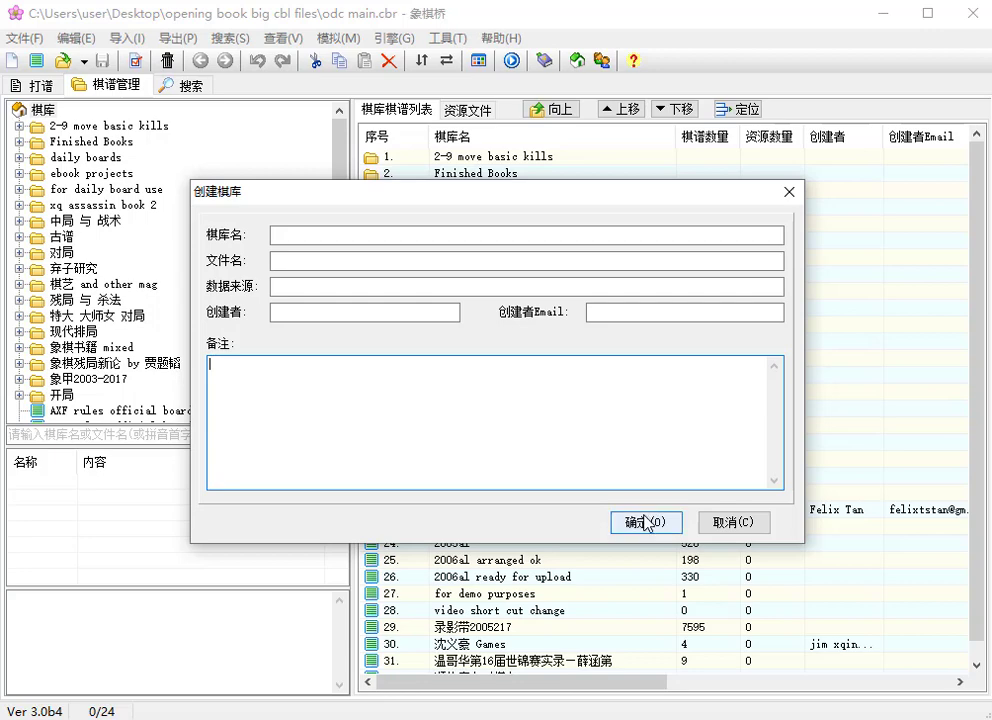
{"action": "left_click", "coordinate": [716, 522]}
Step: Open the for demo purposes library and review the commands available for importing games into it
{"action": "scroll", "coordinate": [100, 360], "scroll_direction": "down", "scroll_amount": 4}
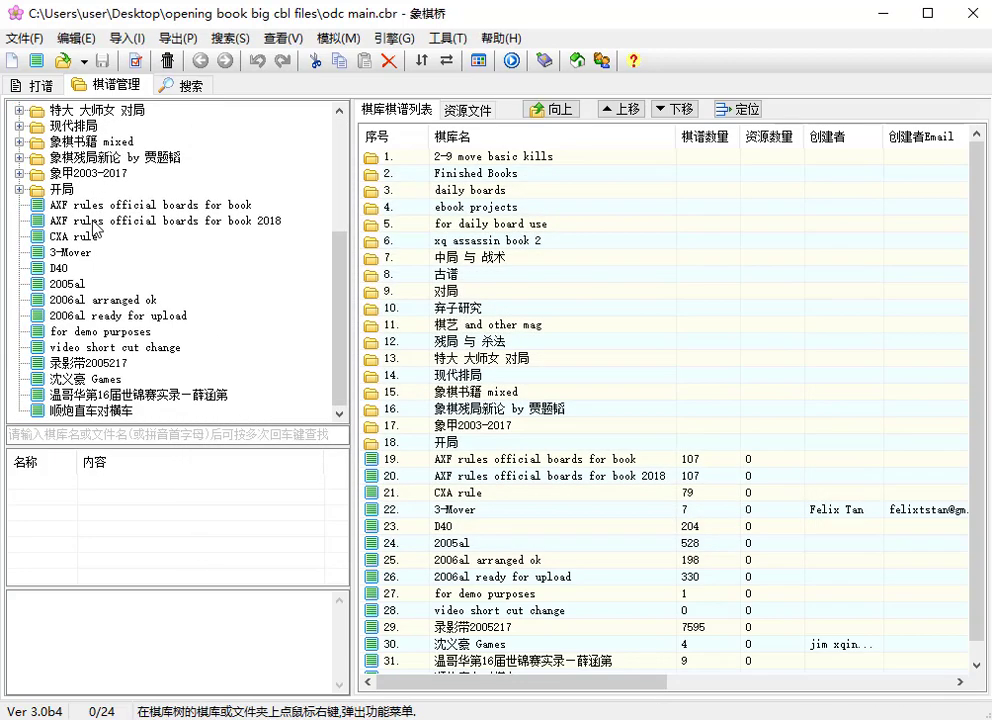
{"action": "left_click", "coordinate": [100, 333]}
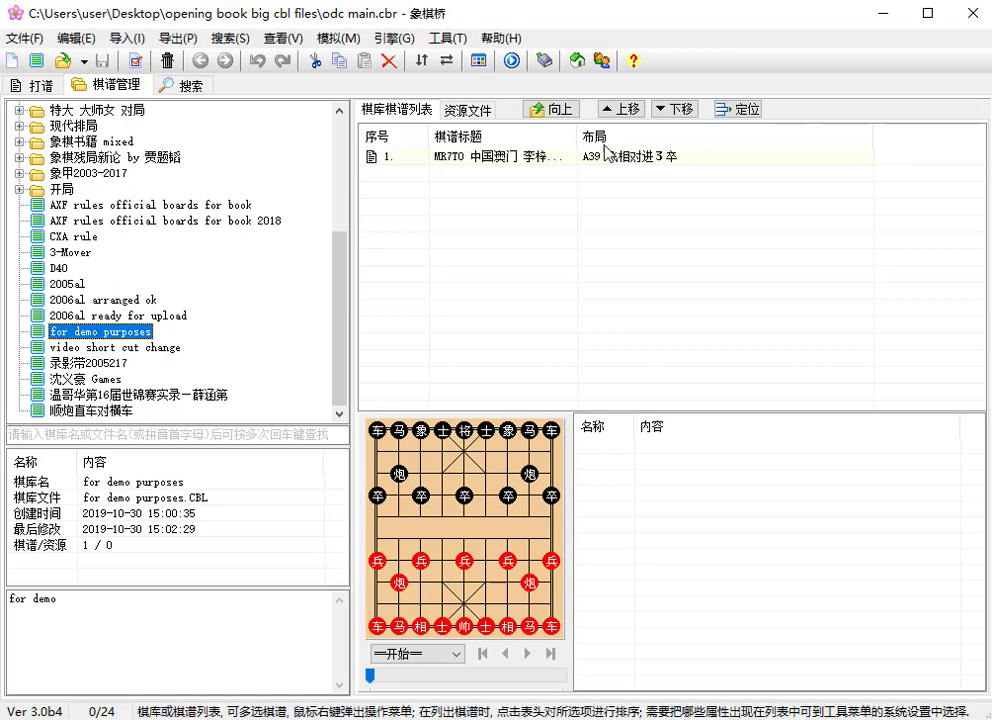
{"action": "key", "text": "alt+Tab"}
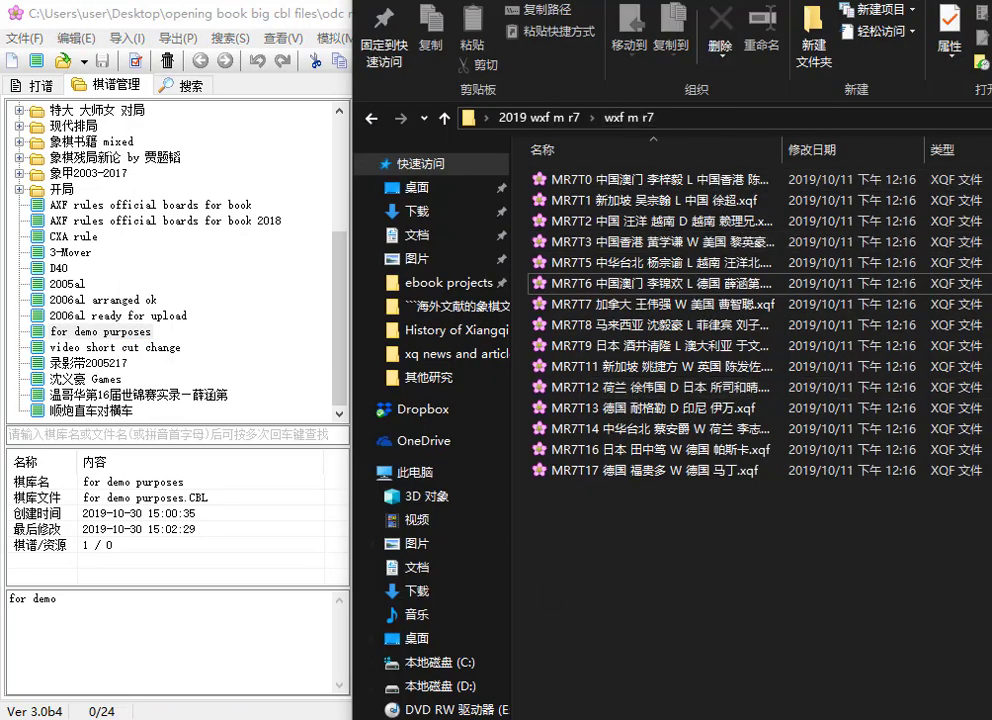
{"action": "key", "text": "alt+Tab"}
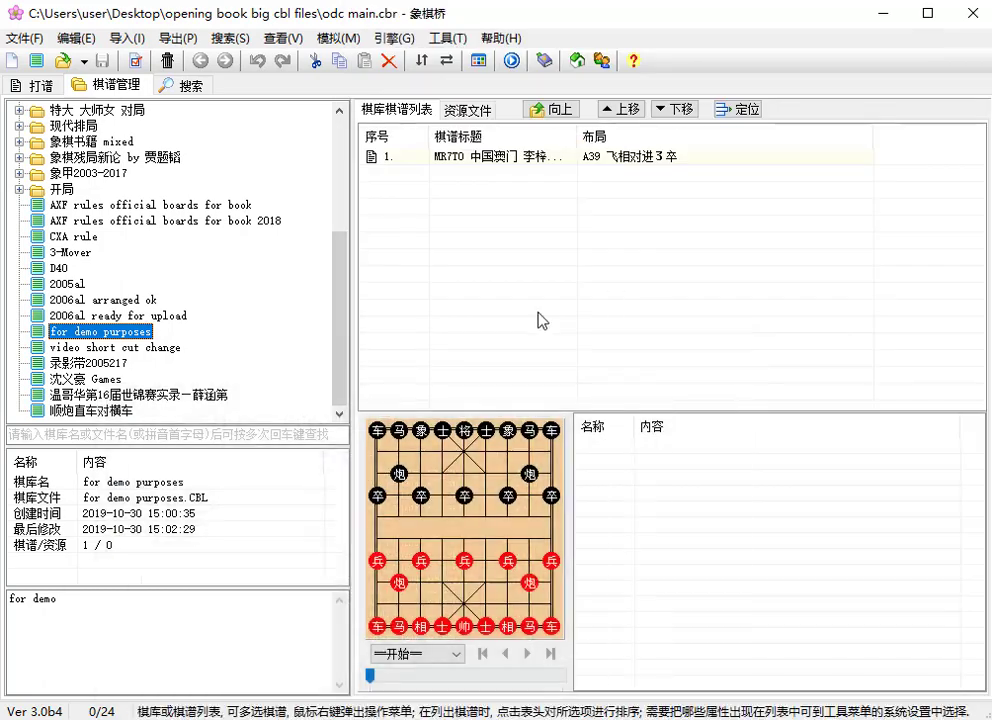
{"action": "right_click", "coordinate": [112, 337]}
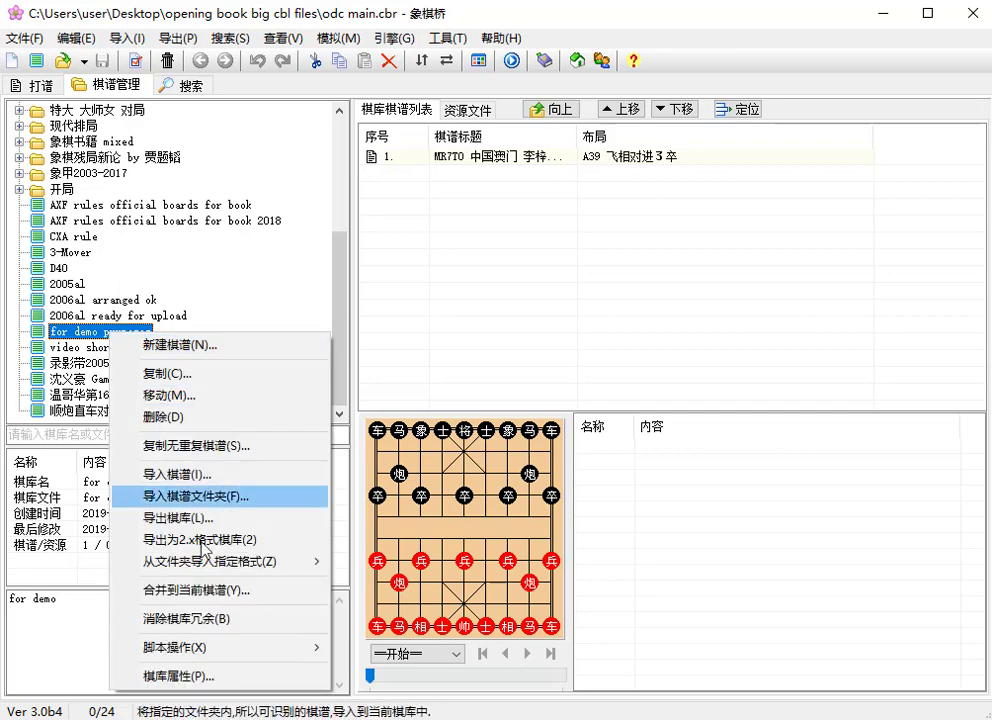
{"action": "mouse_move", "coordinate": [229, 560]}
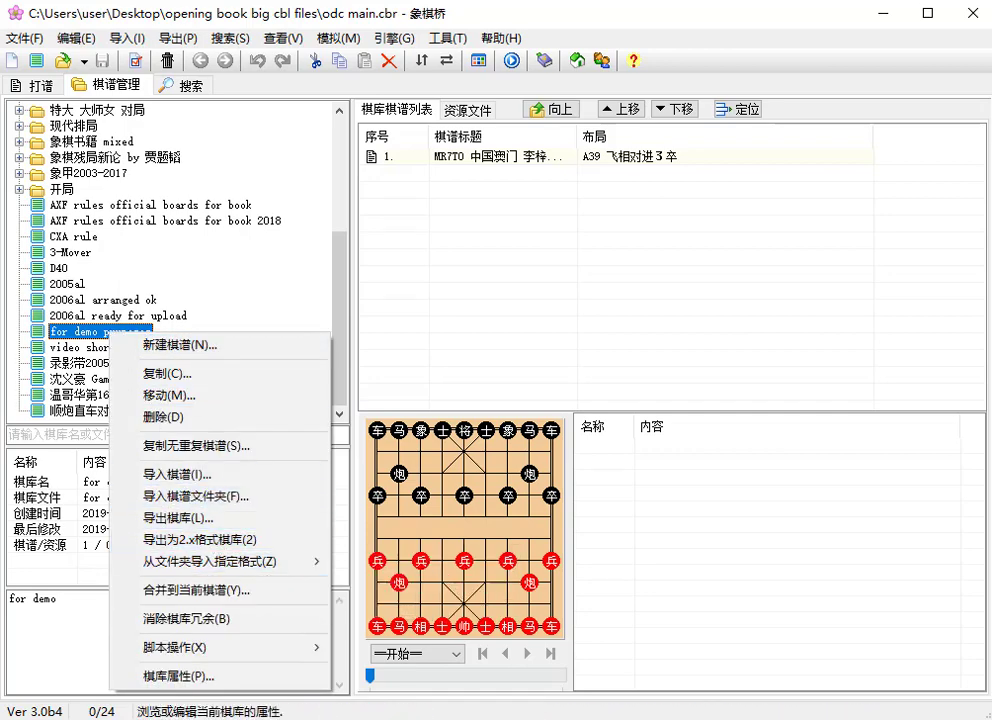
{"action": "key", "text": "Escape"}
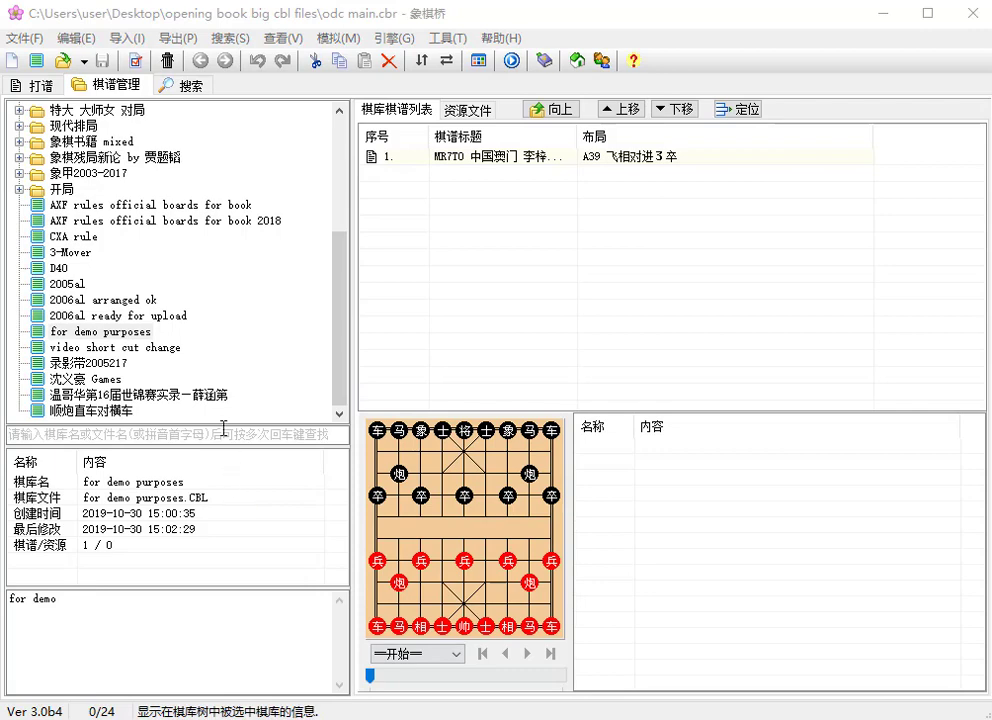
Step: Review the name, file name and remark in the properties of the for demo purposes library
{"action": "right_click", "coordinate": [112, 347]}
{"action": "left_click", "coordinate": [113, 332]}
{"action": "right_click", "coordinate": [114, 334]}
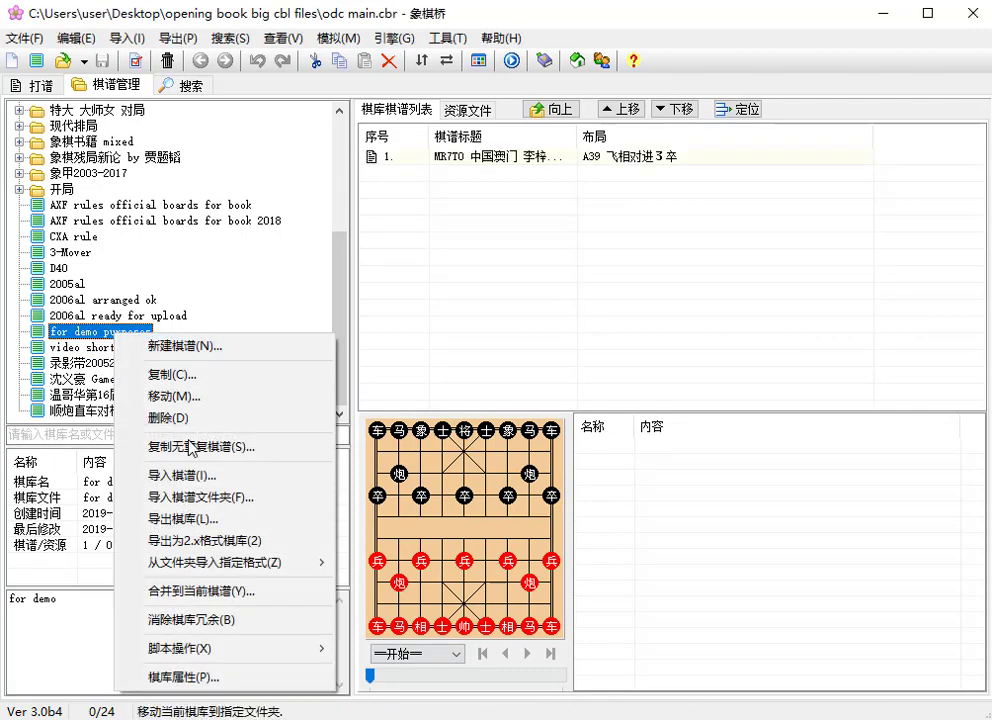
{"action": "left_click", "coordinate": [213, 678]}
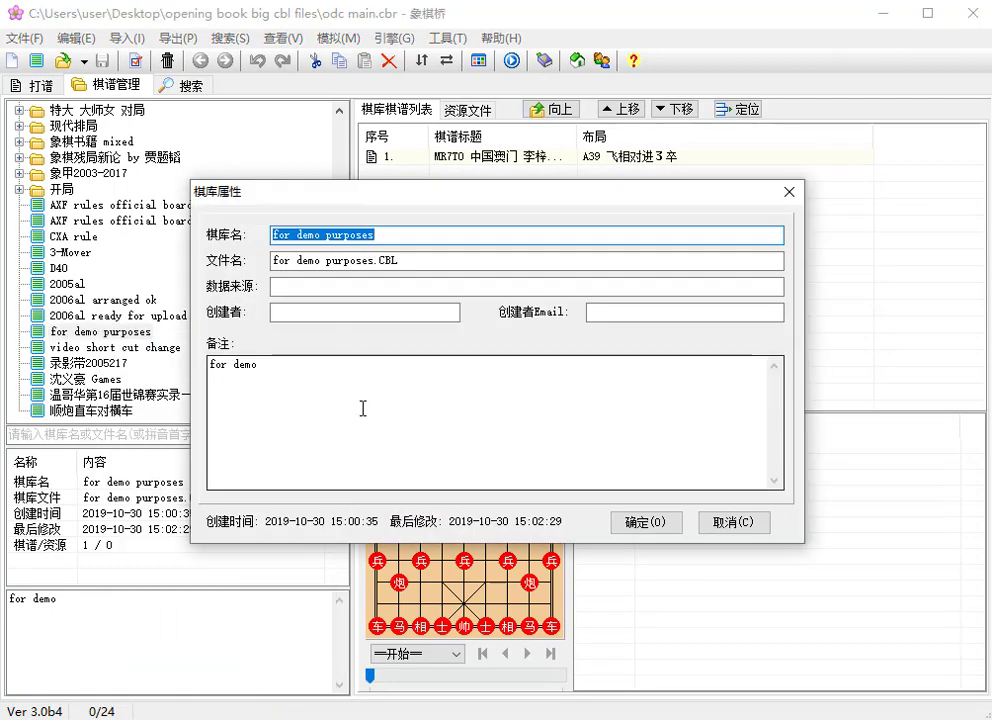
{"action": "left_click_drag", "start_coordinate": [262, 365], "coordinate": [206, 369]}
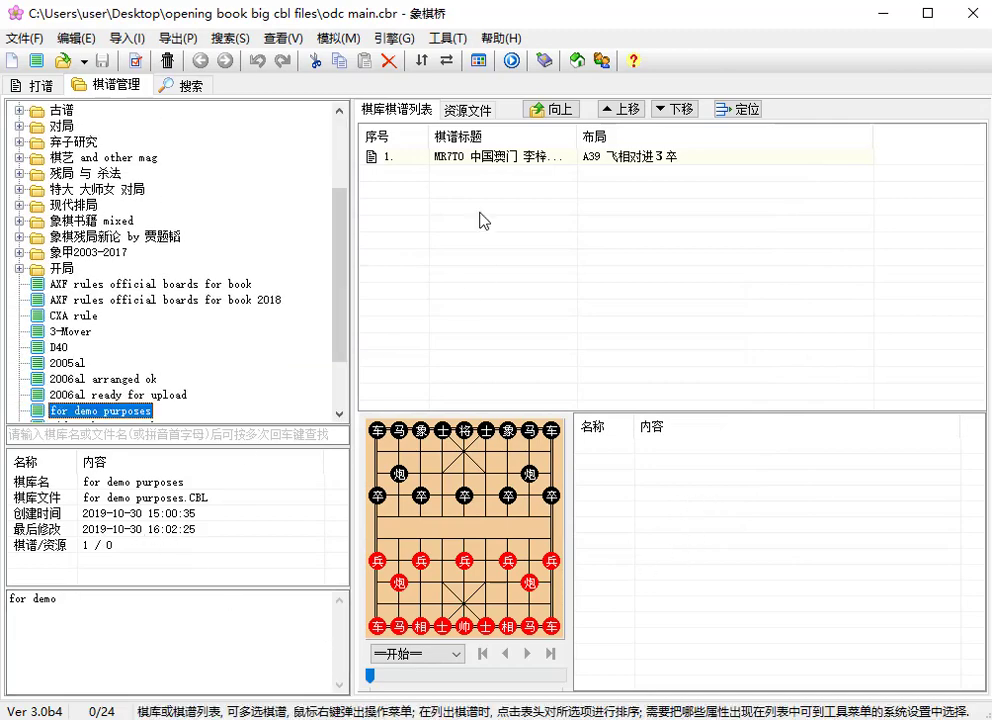
Step: Preview the details of the MR7T0 game in the for demo purposes library
{"action": "left_click", "coordinate": [473, 160]}
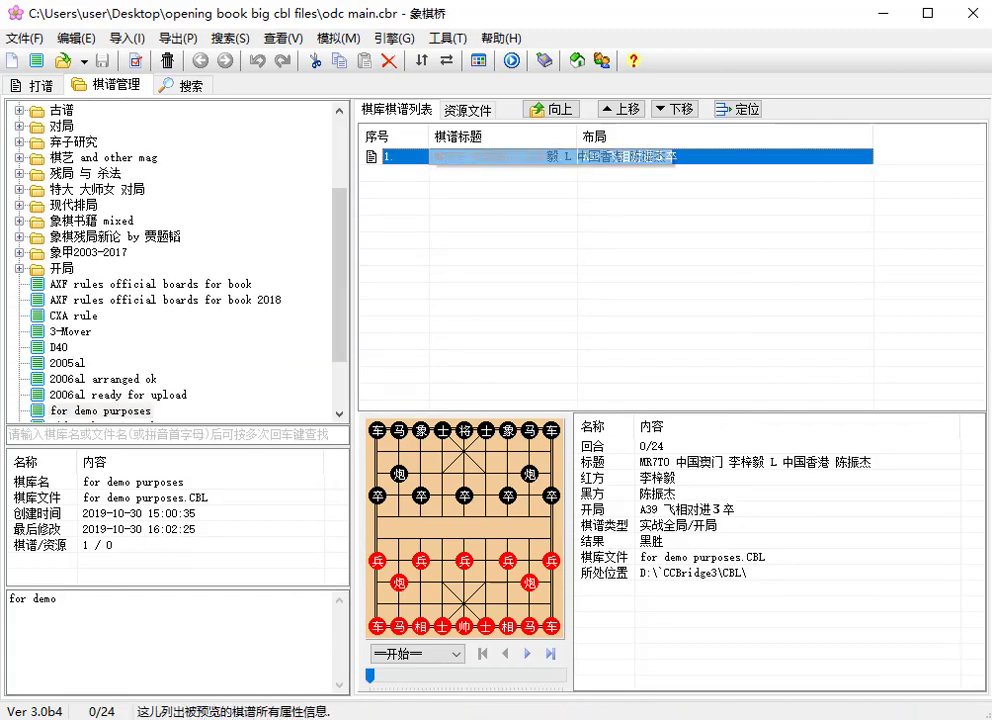
{"action": "left_click", "coordinate": [30, 717]}
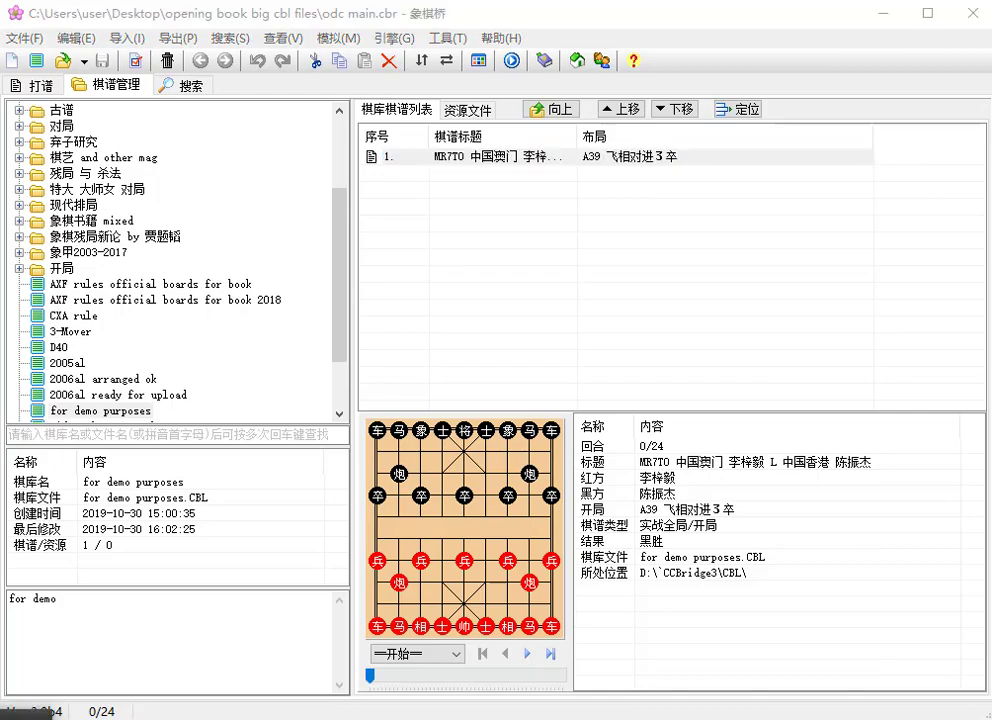
{"action": "key", "text": "alt+Tab"}
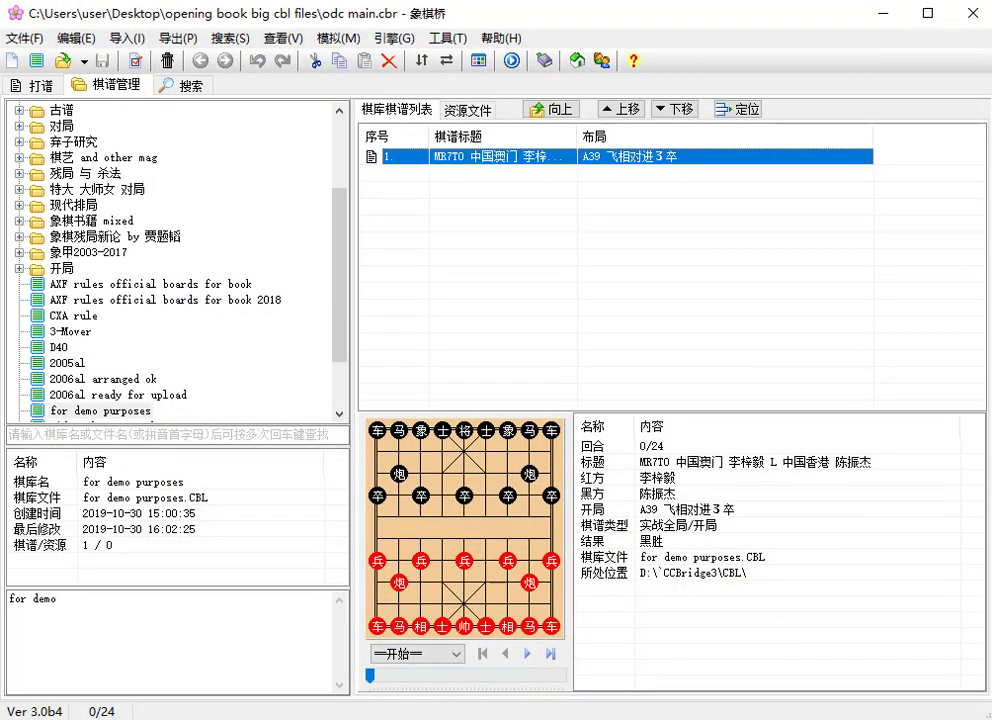
Step: Open the MR7T1 XQF file from the wxf m r7 folder in File Explorer on the 象棋桥 board
{"action": "key", "text": "alt+Tab"}
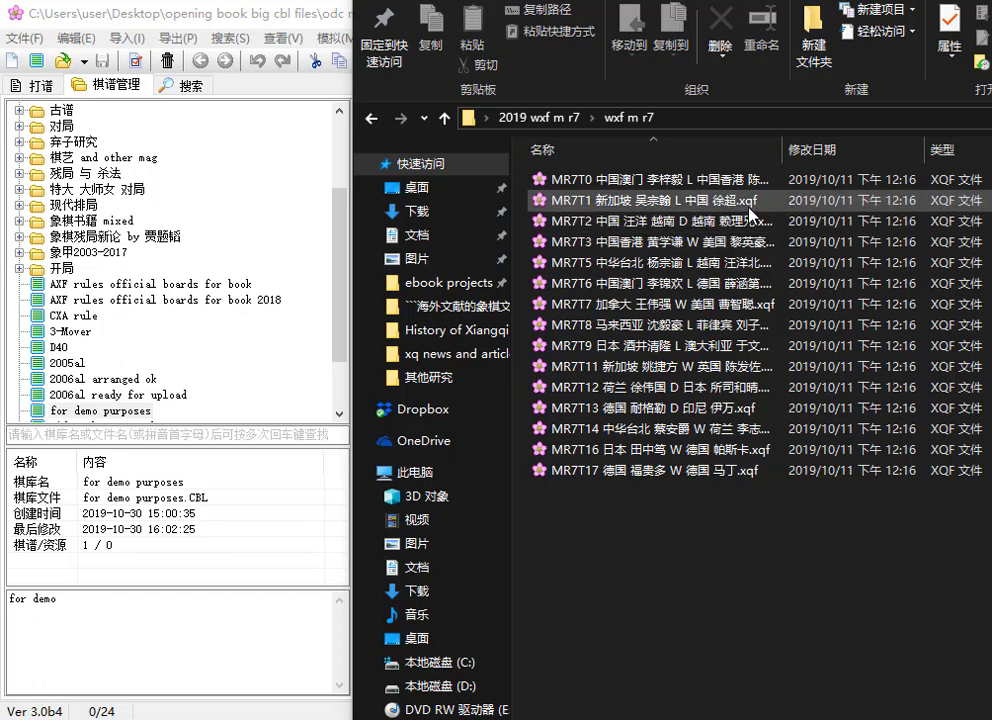
{"action": "left_click", "coordinate": [697, 200]}
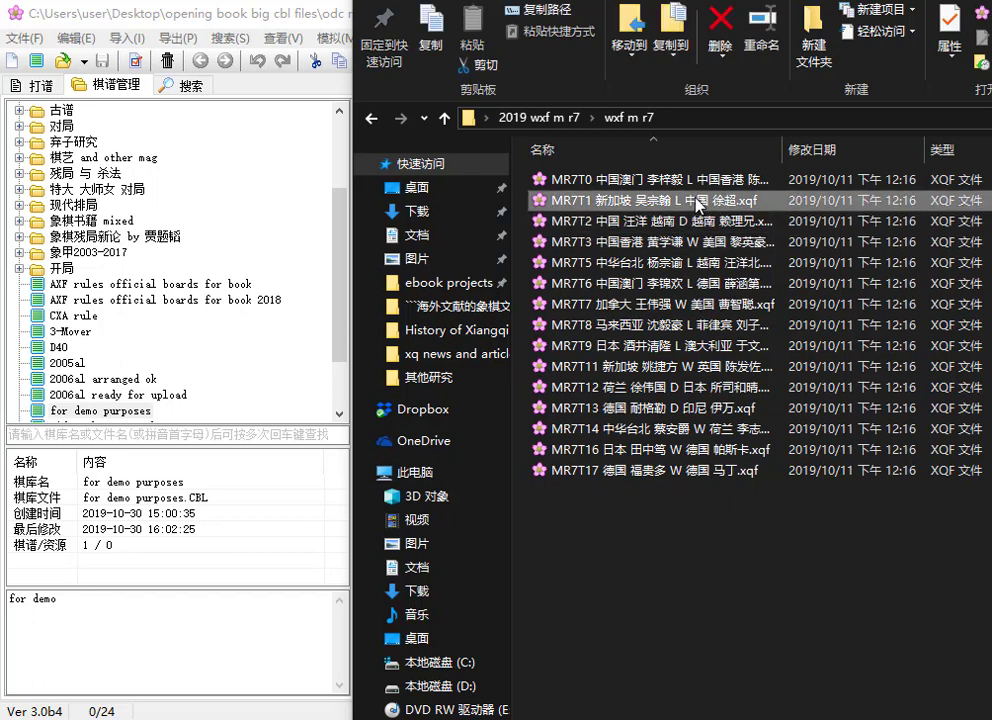
{"action": "scroll", "coordinate": [230, 316], "scroll_direction": "down", "scroll_amount": 2}
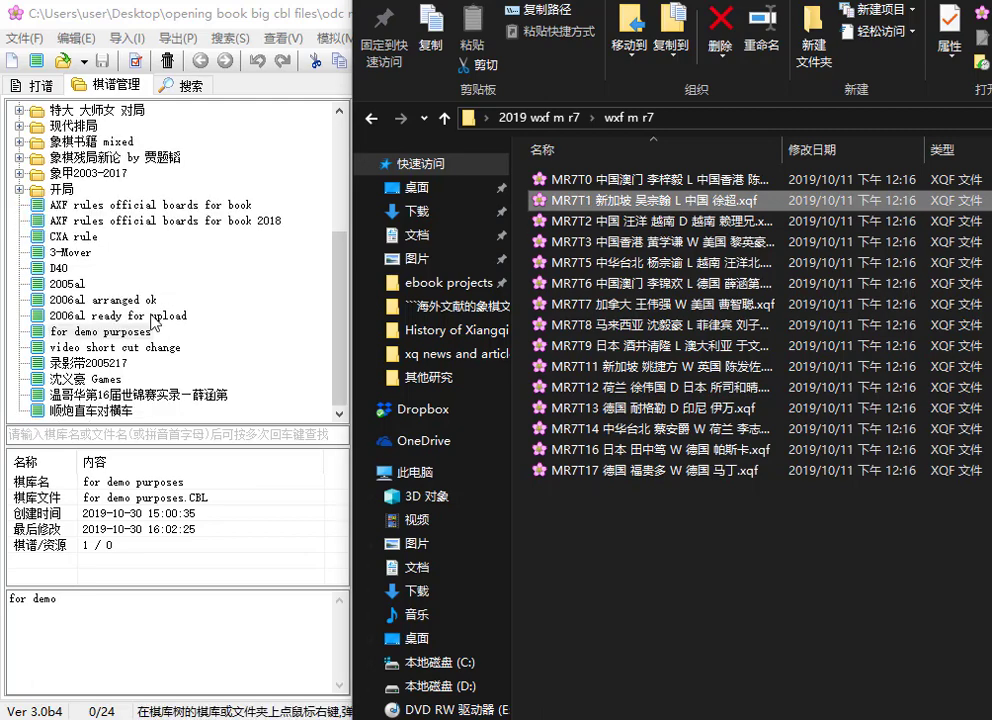
{"action": "left_click", "coordinate": [114, 333]}
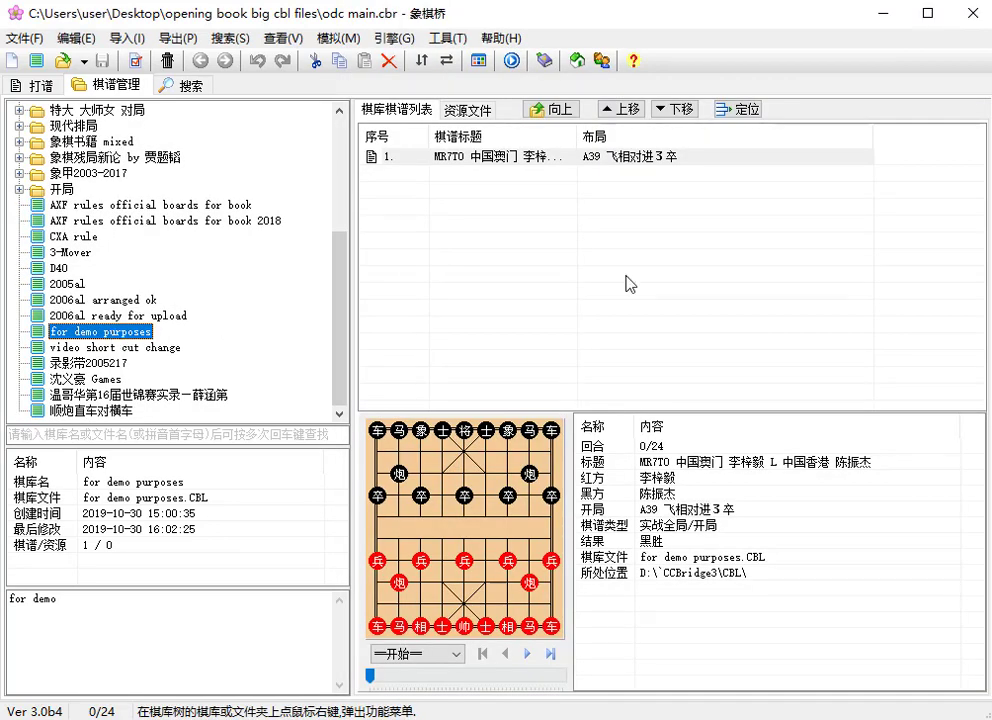
{"action": "key", "text": "alt+Tab"}
{"action": "left_click_drag", "start_coordinate": [700, 200], "coordinate": [104, 343]}
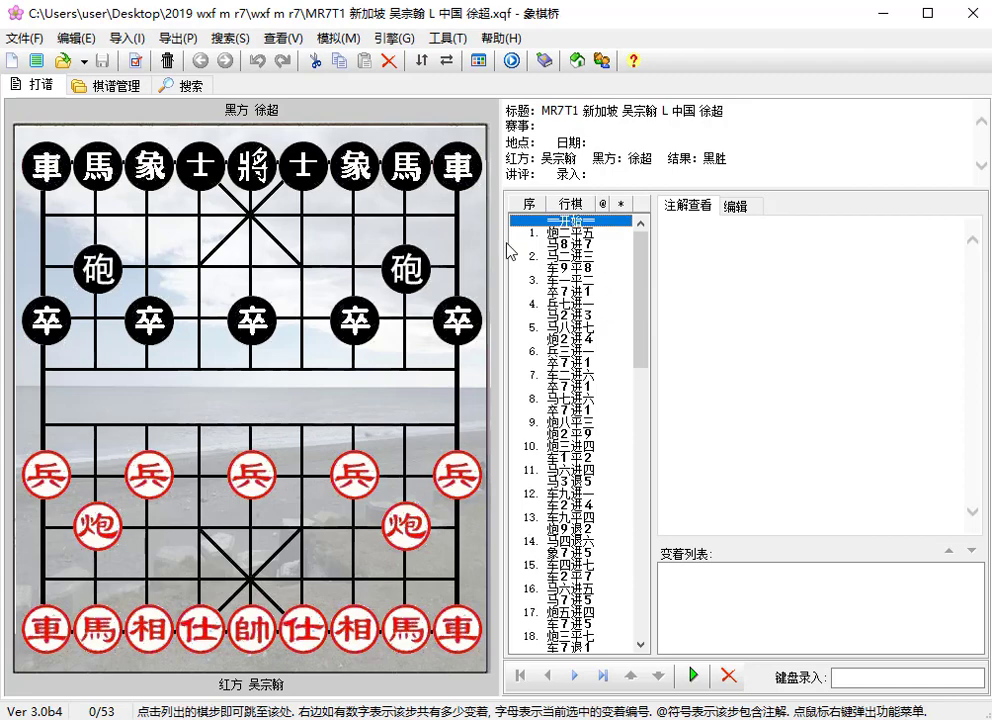
Step: Review the MR7T1 game's properties and play through its moves up to Black's ninth move, 炮2平9
{"action": "left_click", "coordinate": [136, 61]}
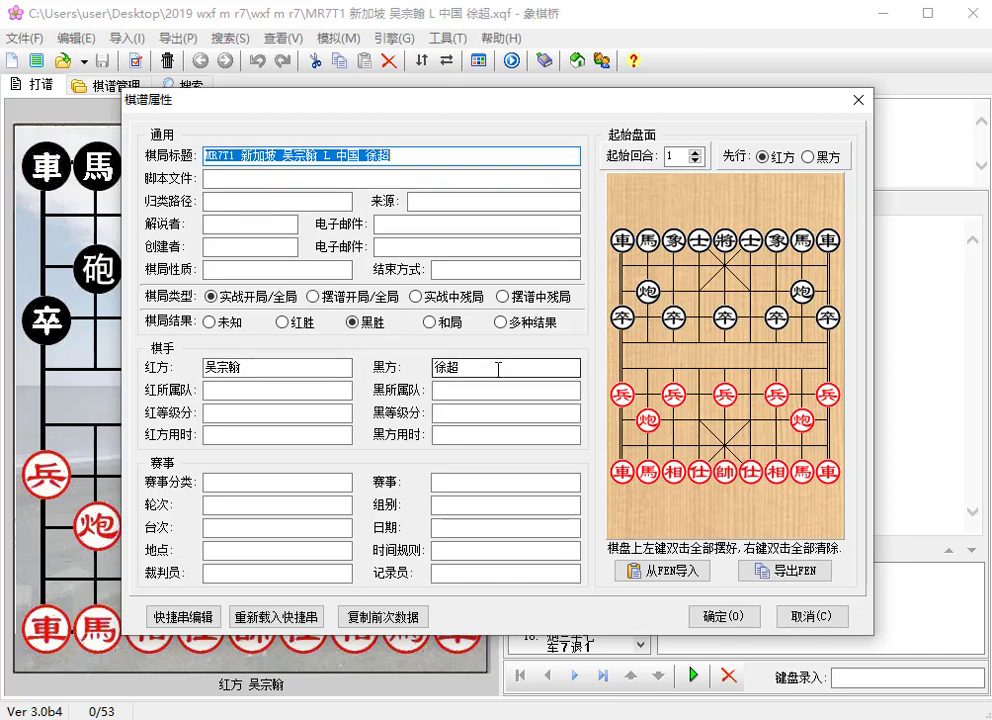
{"action": "left_click", "coordinate": [724, 616]}
{"action": "left_click", "coordinate": [587, 257]}
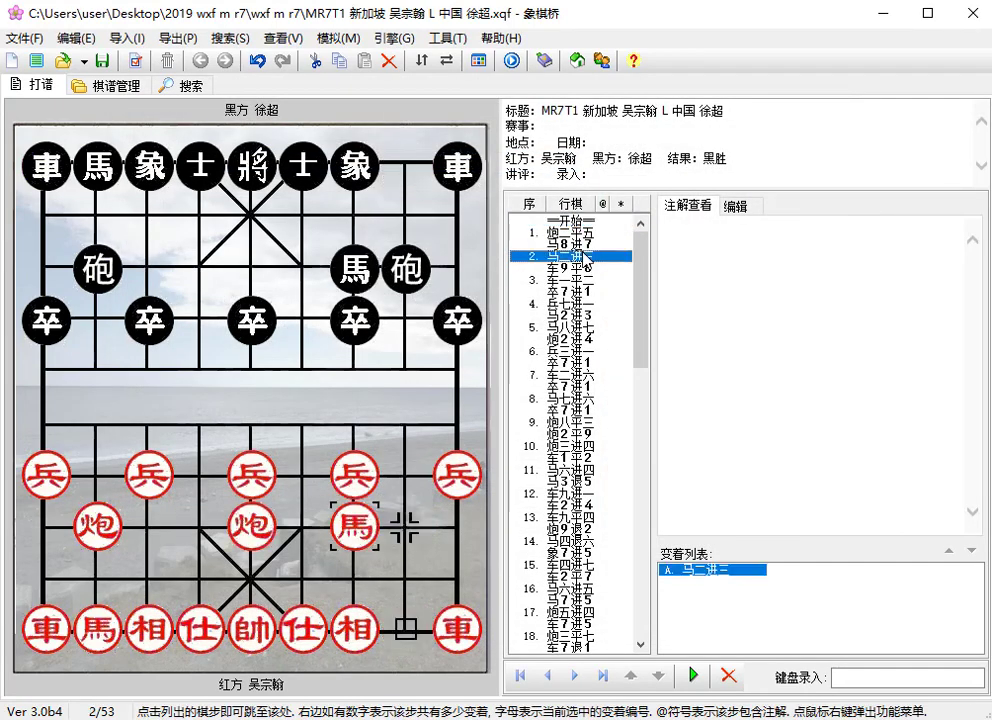
{"action": "key", "text": "Down"}
{"action": "key", "text": "Down"}
{"action": "key", "text": "Down"}
{"action": "key", "text": "Down"}
{"action": "key", "text": "Down"}
{"action": "key", "text": "Down"}
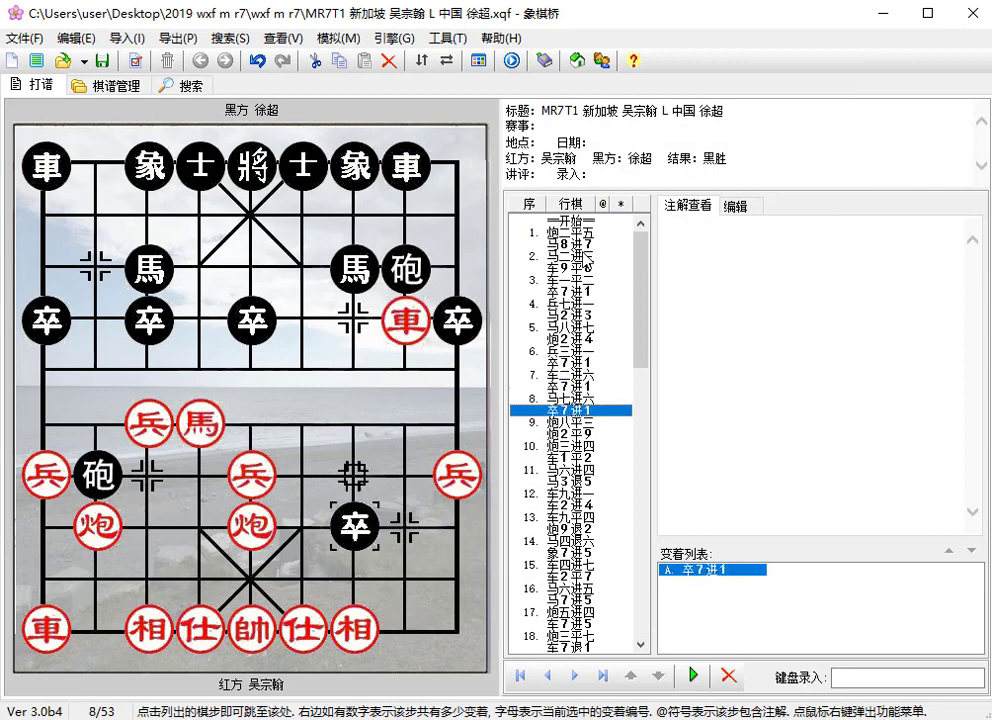
{"action": "key", "text": "Down"}
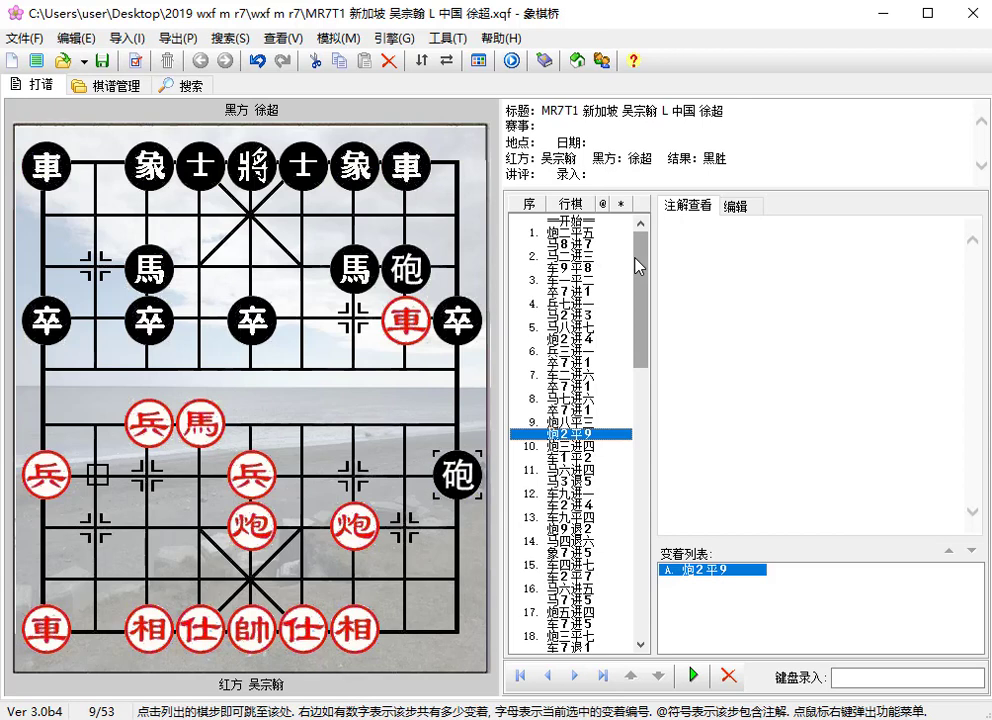
Step: Copy the FEN of the current board position and paste it into a blank Notepad document
{"action": "right_click", "coordinate": [300, 376]}
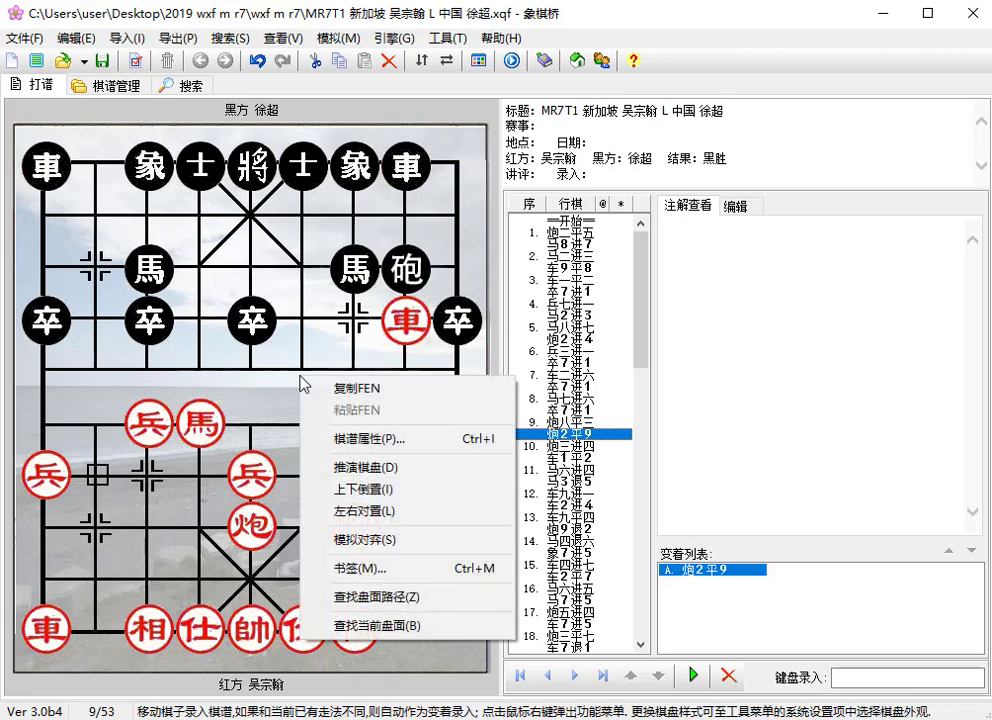
{"action": "left_click", "coordinate": [359, 392]}
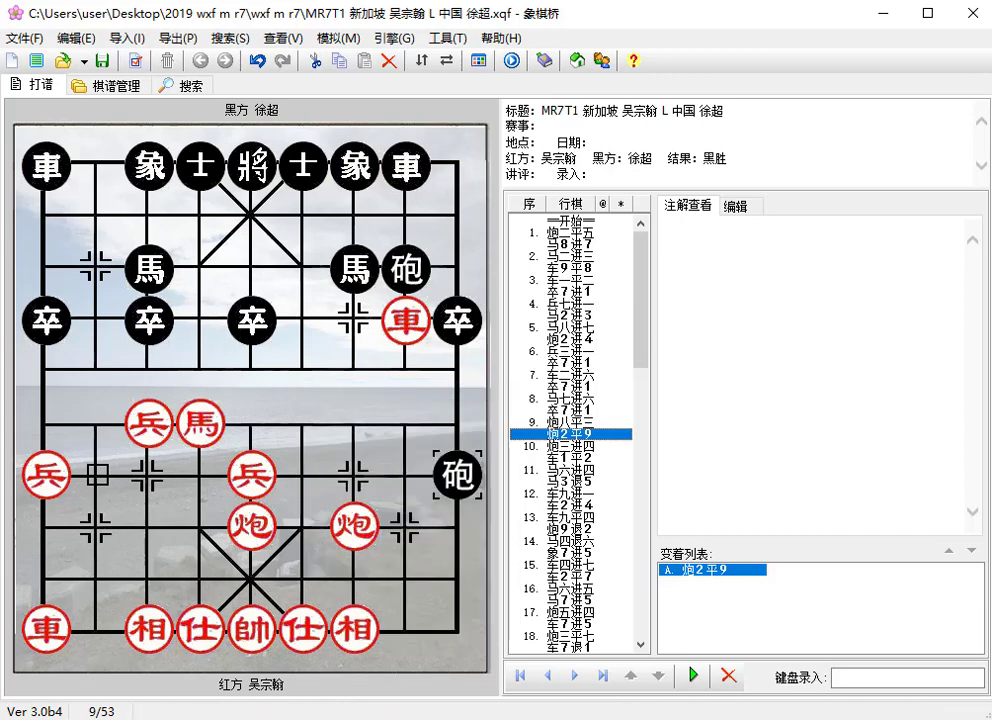
{"action": "key", "text": "alt+Tab"}
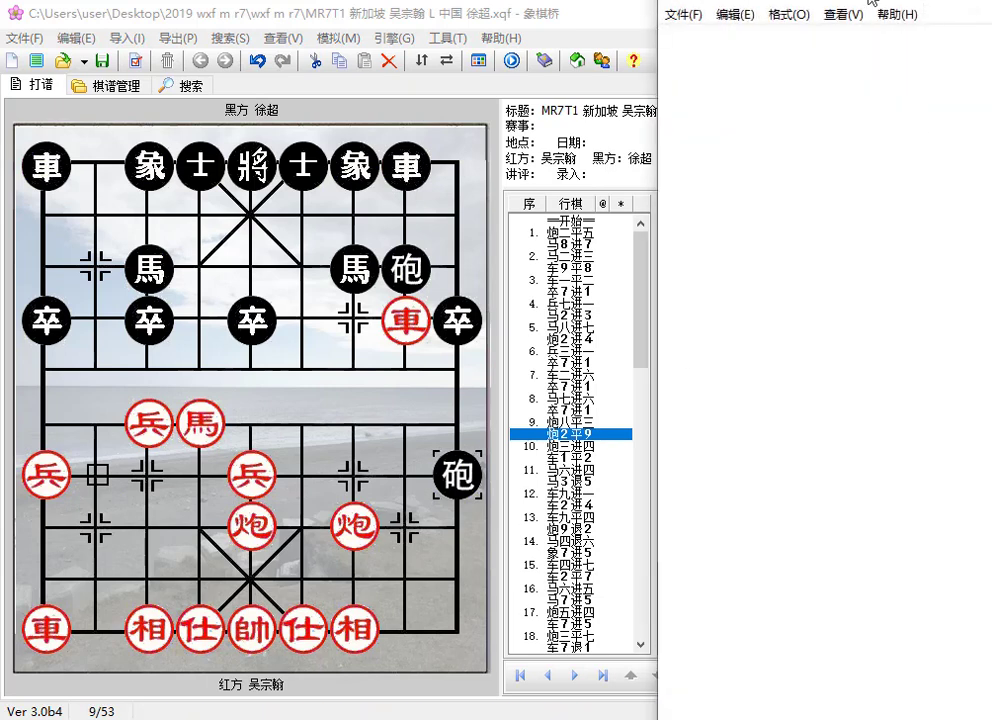
{"action": "left_click_drag", "start_coordinate": [870, 2], "coordinate": [360, 8]}
{"action": "right_click", "coordinate": [390, 148]}
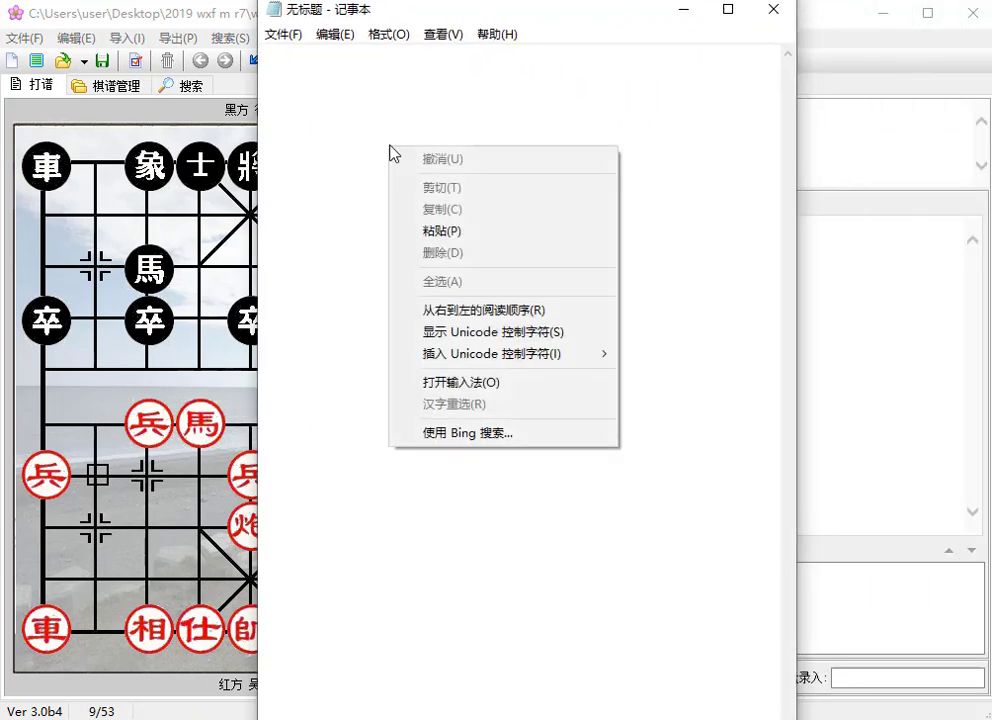
{"action": "left_click", "coordinate": [440, 231]}
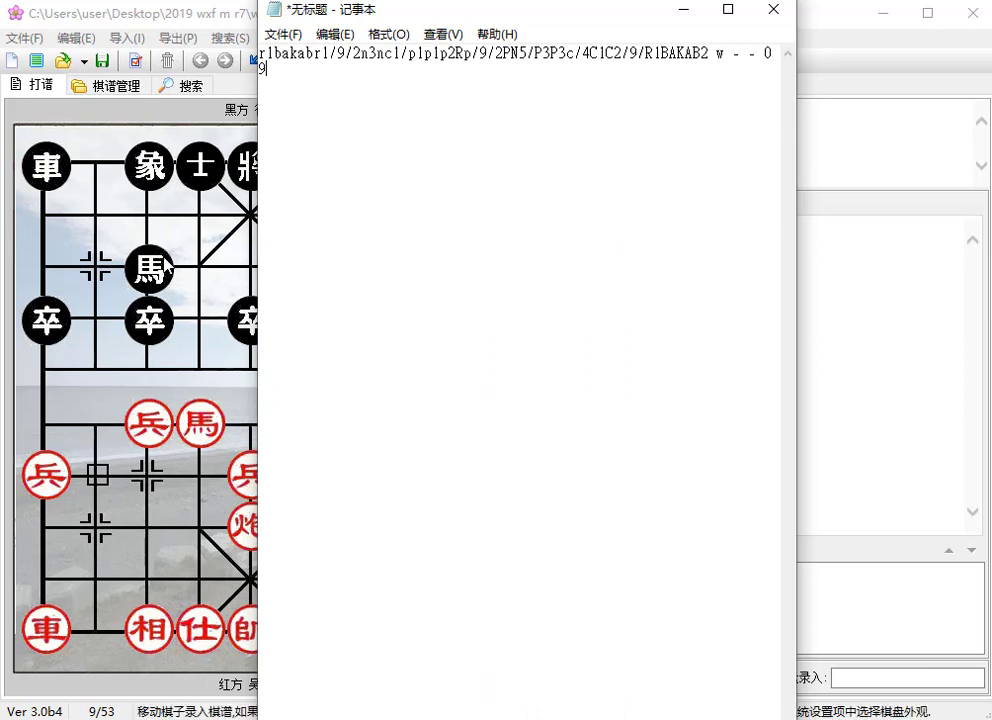
{"action": "left_click", "coordinate": [695, 12]}
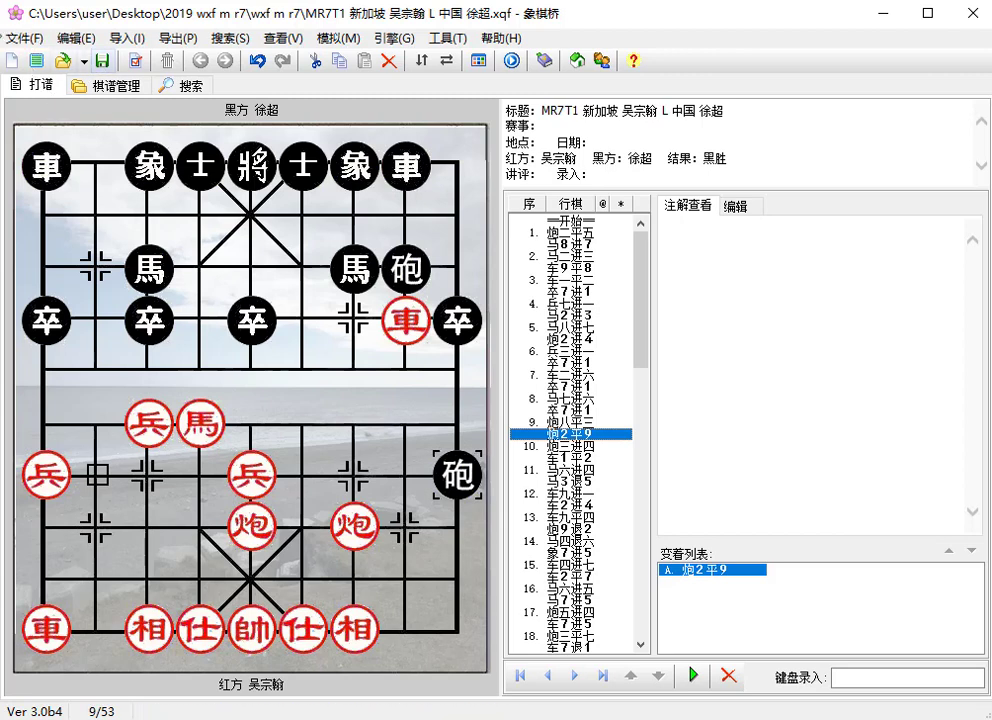
Step: Save the MR7T1 game to the for demo purposes library and check that library's game list
{"action": "left_click", "coordinate": [23, 37]}
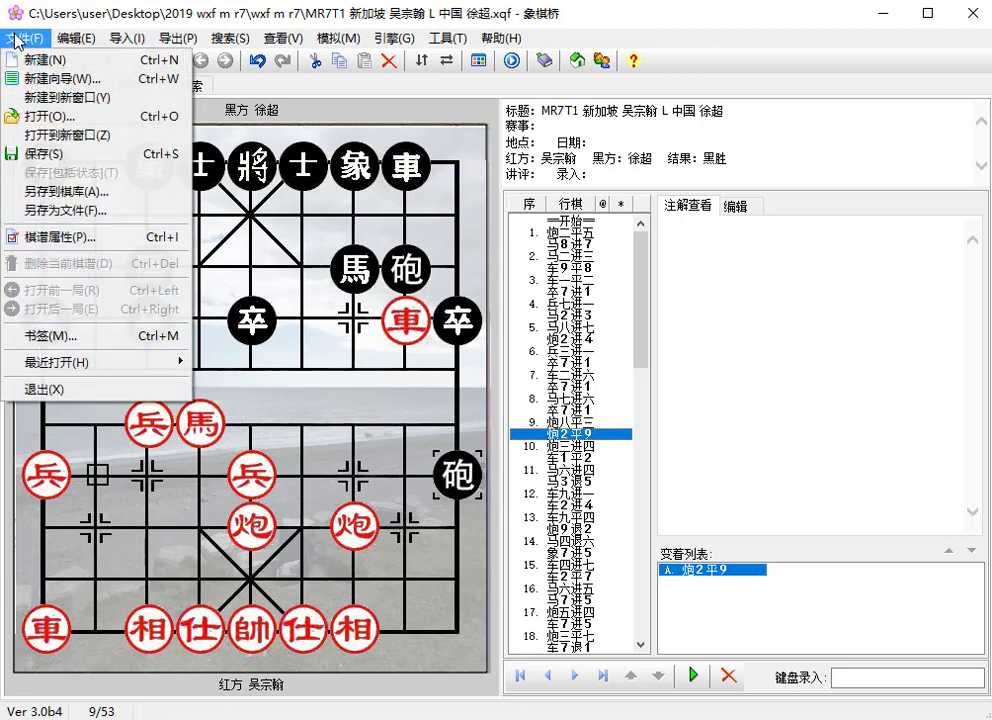
{"action": "left_click", "coordinate": [66, 190]}
{"action": "scroll", "coordinate": [305, 371], "scroll_direction": "down", "scroll_amount": 5}
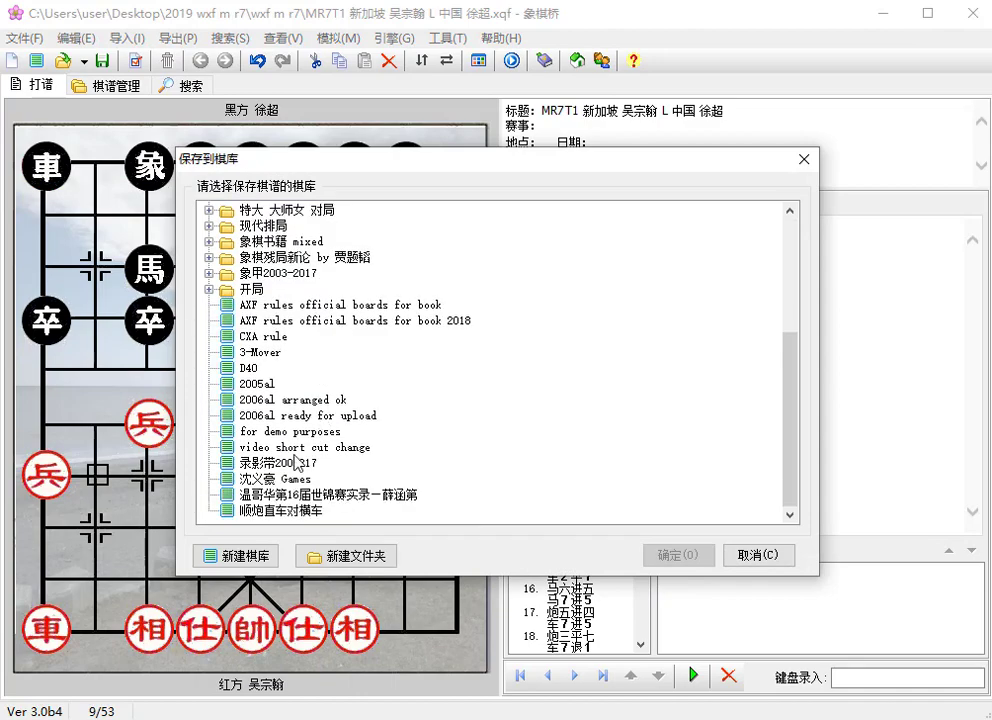
{"action": "left_click", "coordinate": [295, 433]}
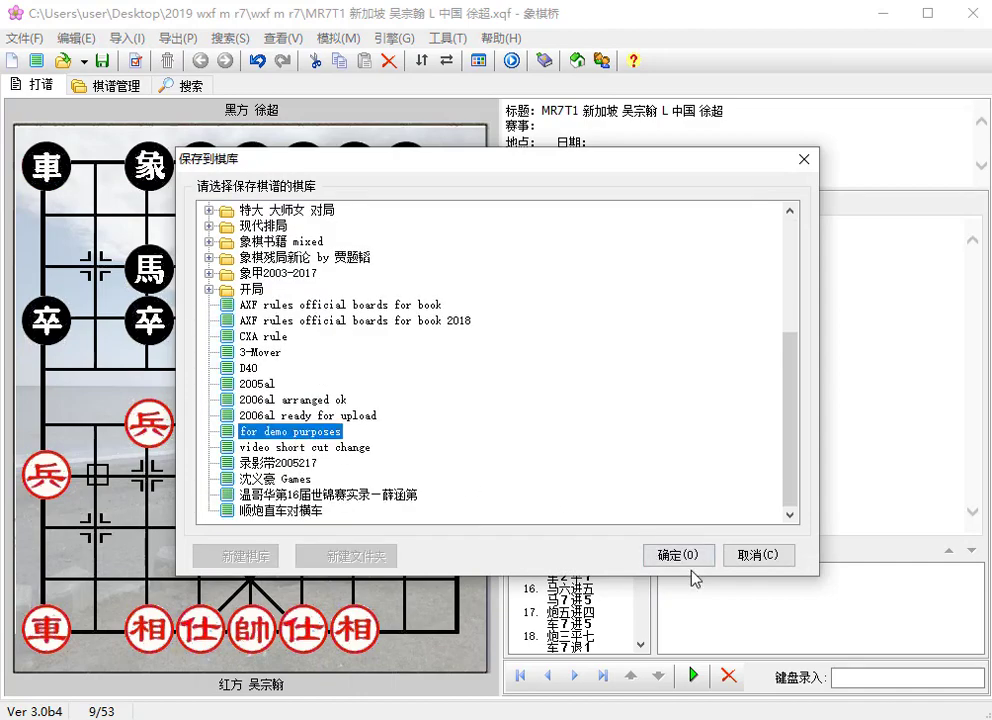
{"action": "left_click", "coordinate": [680, 557]}
{"action": "left_click", "coordinate": [92, 83]}
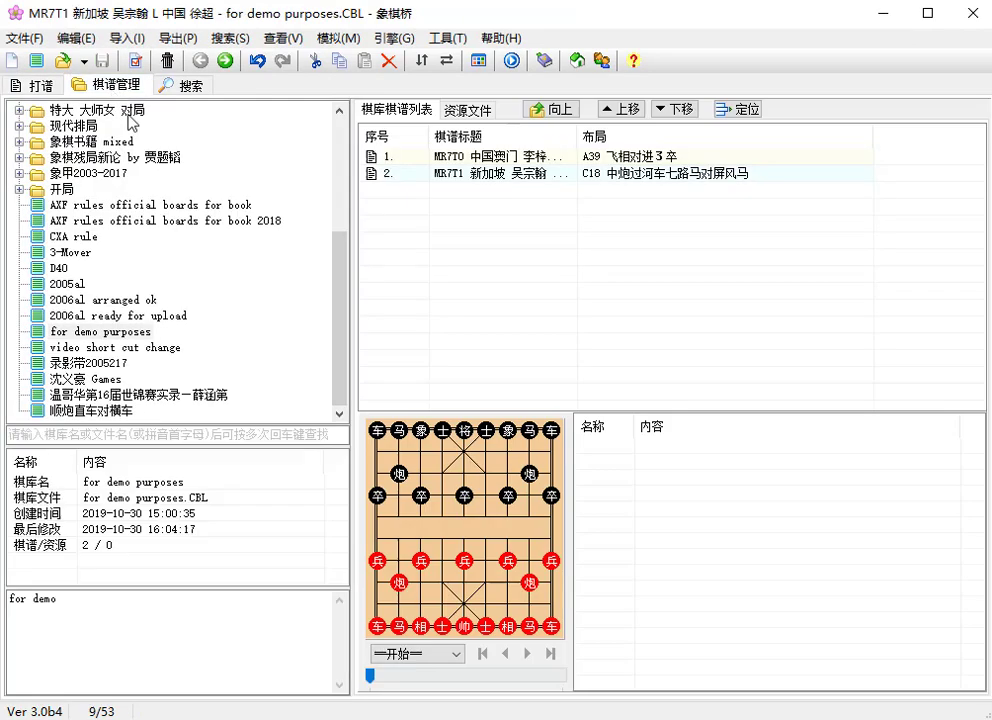
{"action": "left_click", "coordinate": [138, 333]}
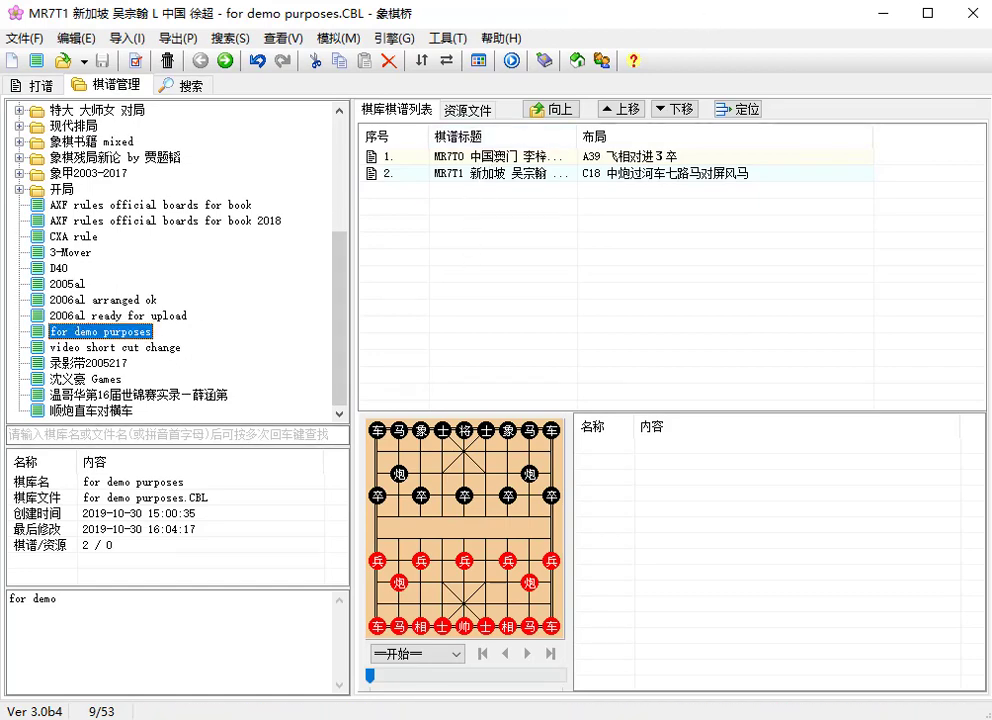
Step: Switch to File Explorer and open the MR7T2 XQF file from the wxf m r7 folder in 象棋桥
{"action": "key", "text": "alt+Tab"}
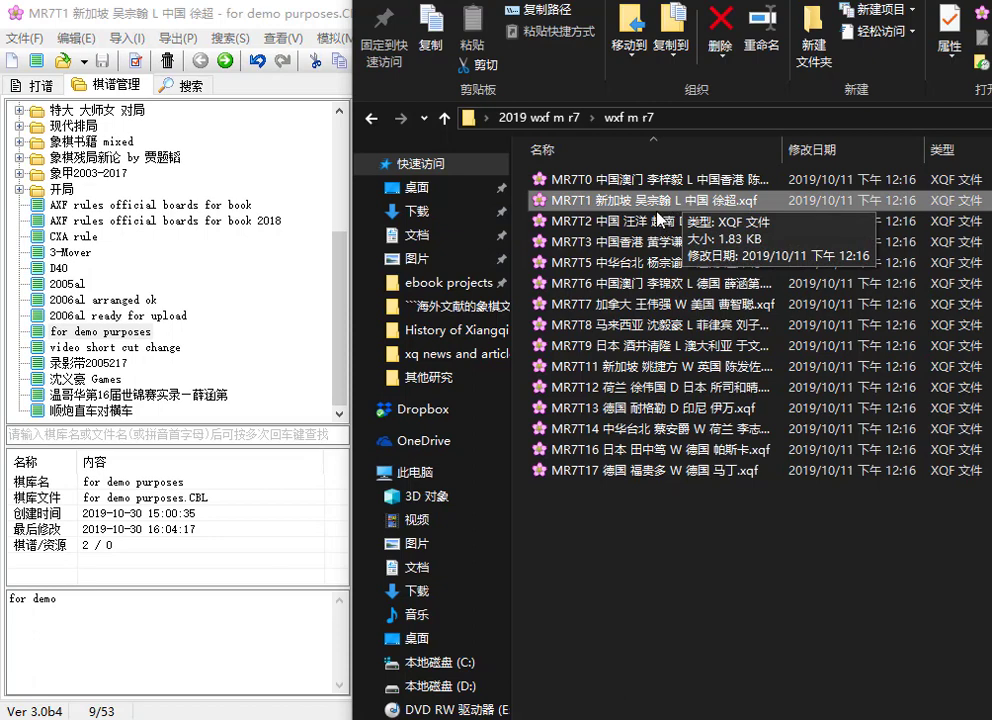
{"action": "left_click", "coordinate": [655, 228]}
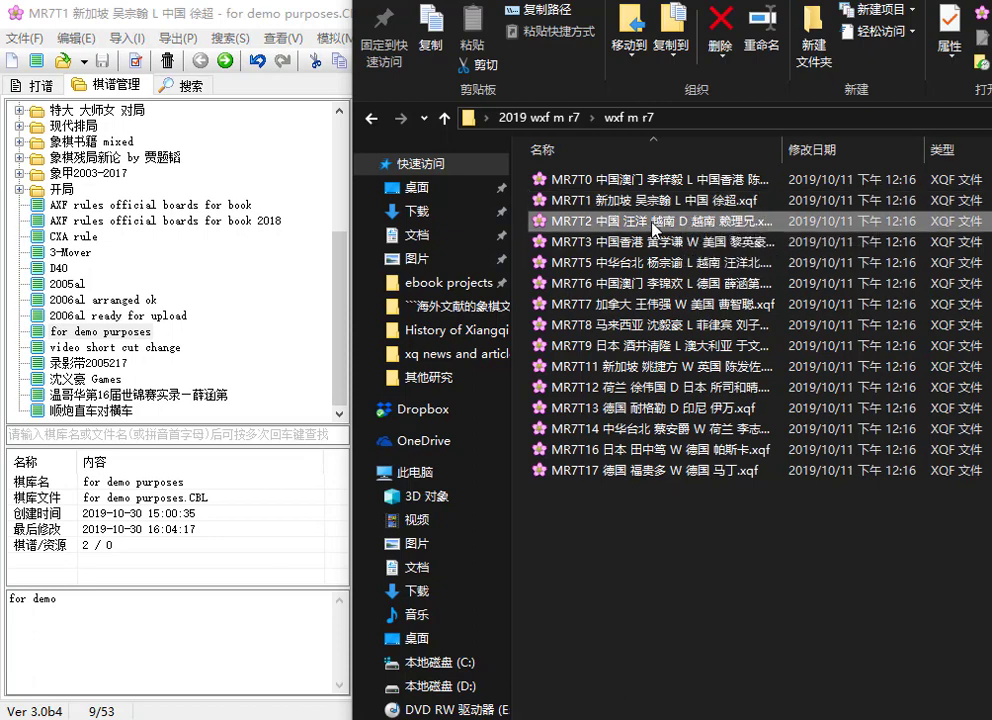
{"action": "left_click_drag", "start_coordinate": [652, 228], "coordinate": [83, 338]}
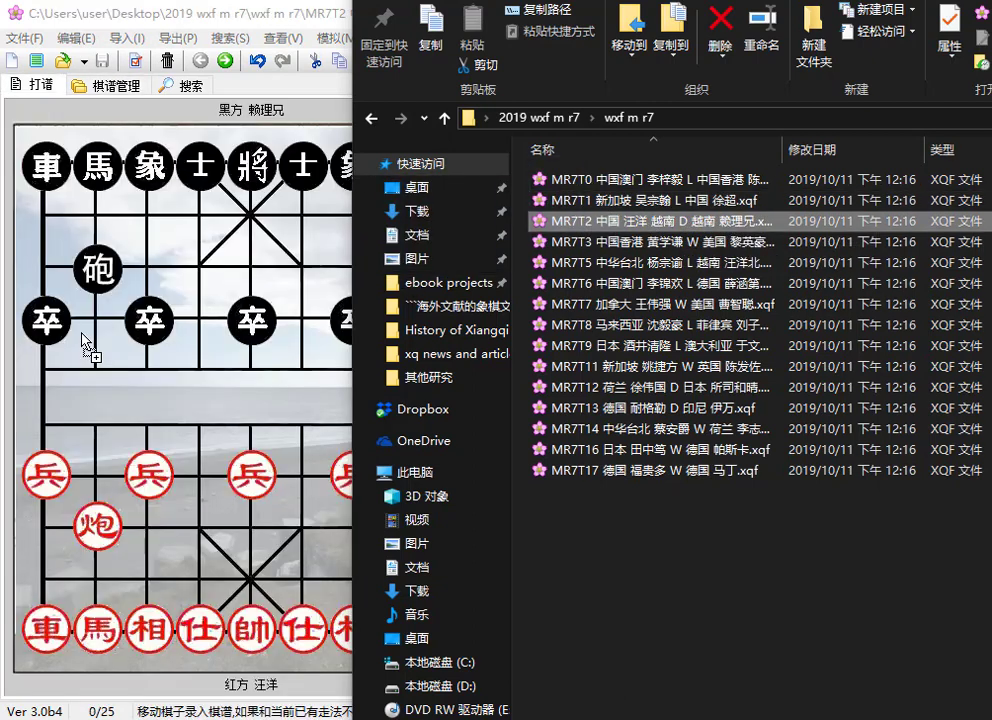
Step: Save the MR7T2 game to the for demo purposes library and return to the library's game list
{"action": "left_click", "coordinate": [20, 38]}
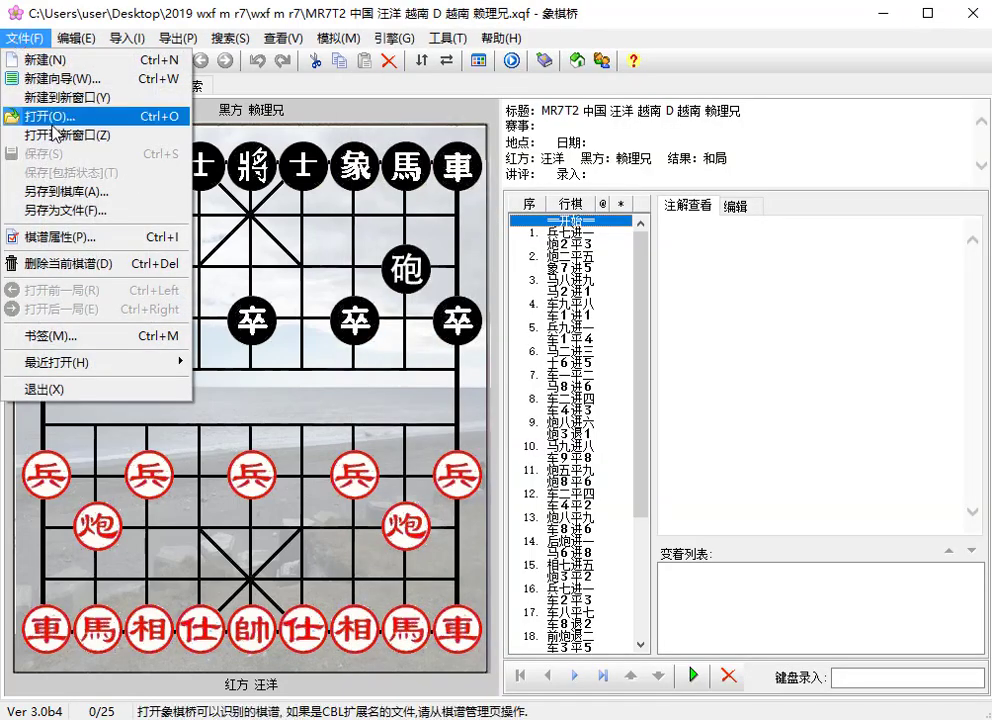
{"action": "left_click", "coordinate": [58, 192]}
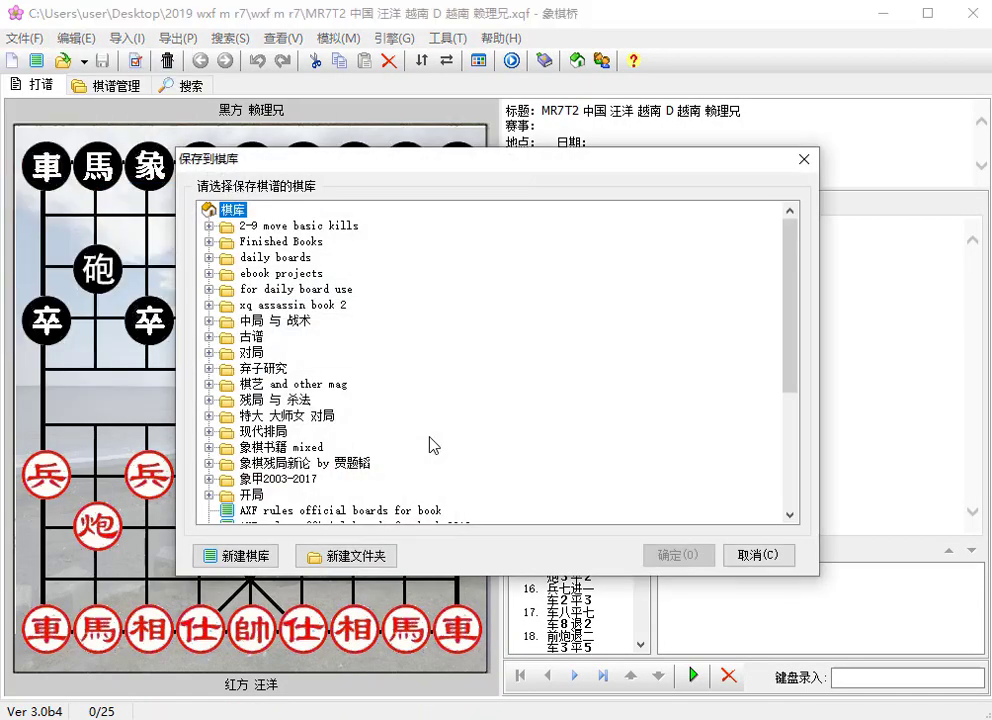
{"action": "scroll", "coordinate": [290, 383], "scroll_direction": "down", "scroll_amount": 5}
{"action": "left_click", "coordinate": [290, 431]}
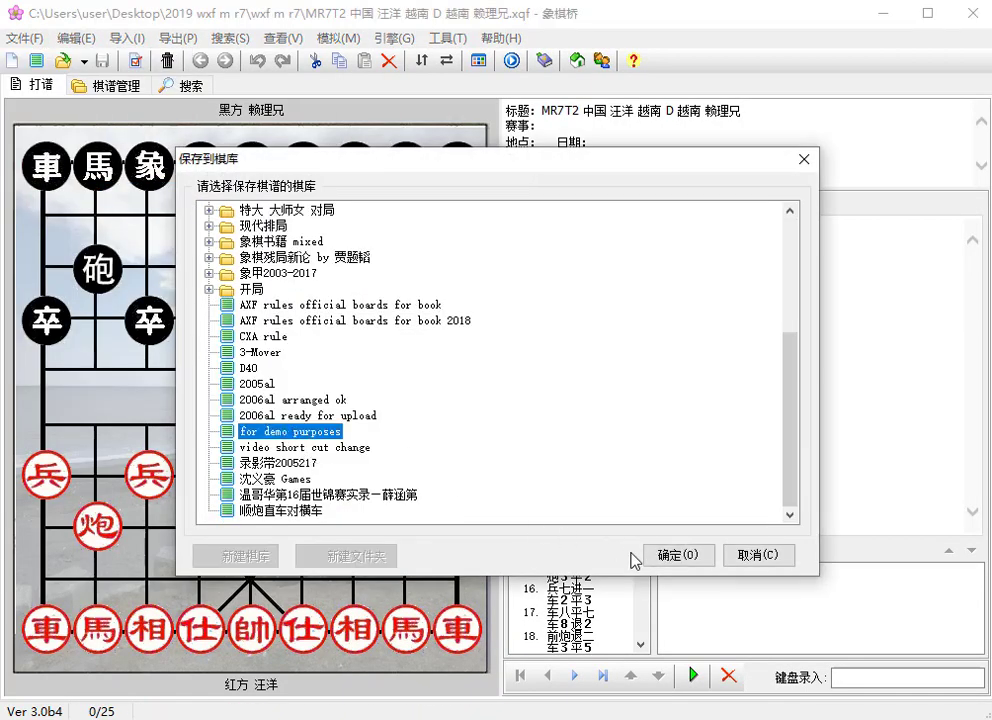
{"action": "left_click", "coordinate": [679, 555]}
{"action": "left_click", "coordinate": [110, 86]}
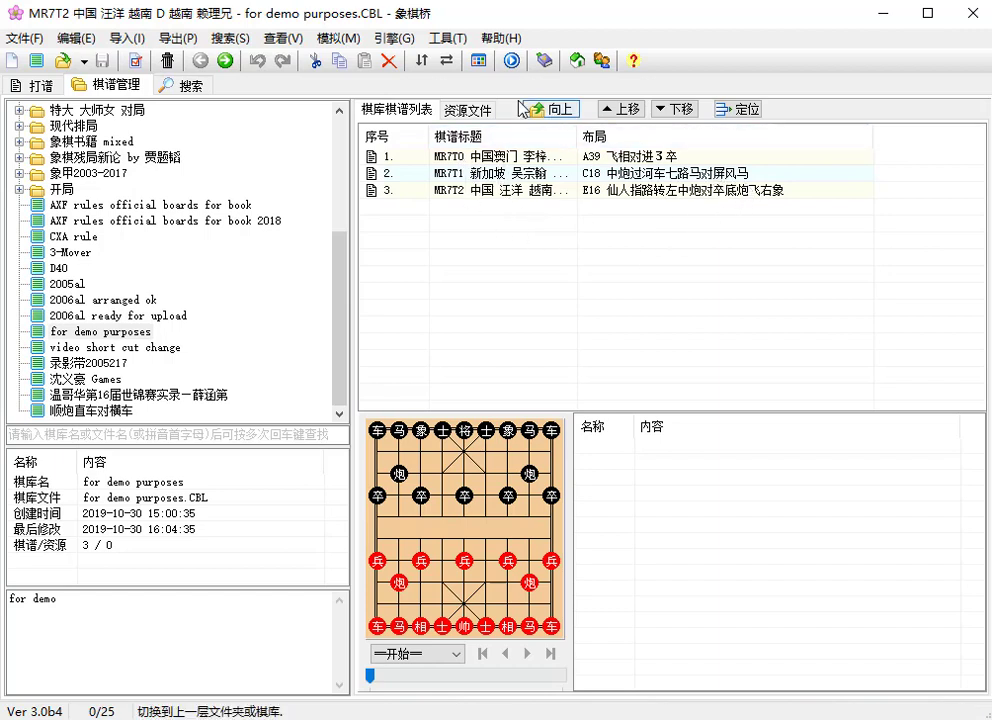
Step: Set the game list column widths in the system settings to 100 for 赛事, 50 for 红方 and 50 for 黑方
{"action": "left_click", "coordinate": [445, 38]}
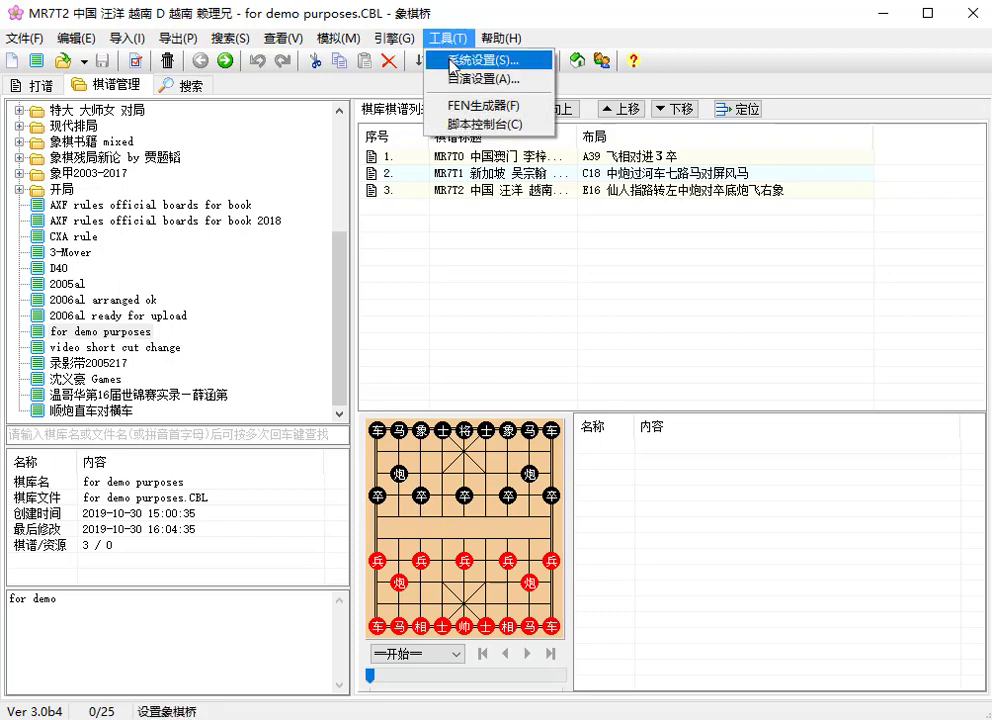
{"action": "left_click", "coordinate": [452, 63]}
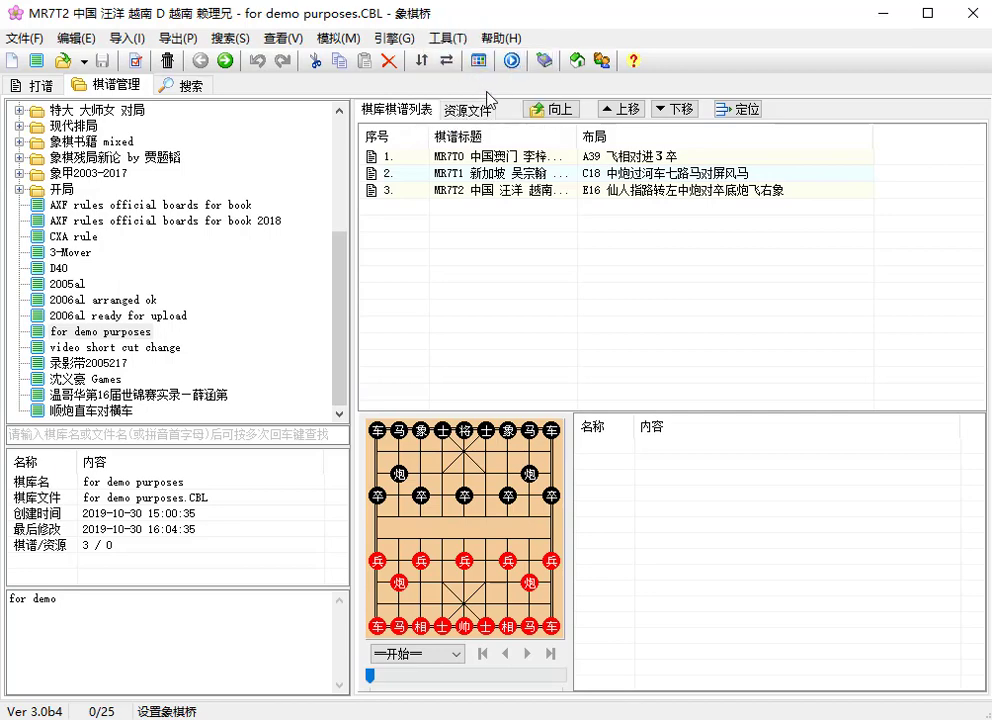
{"action": "left_click_drag", "start_coordinate": [463, 201], "coordinate": [463, 105]}
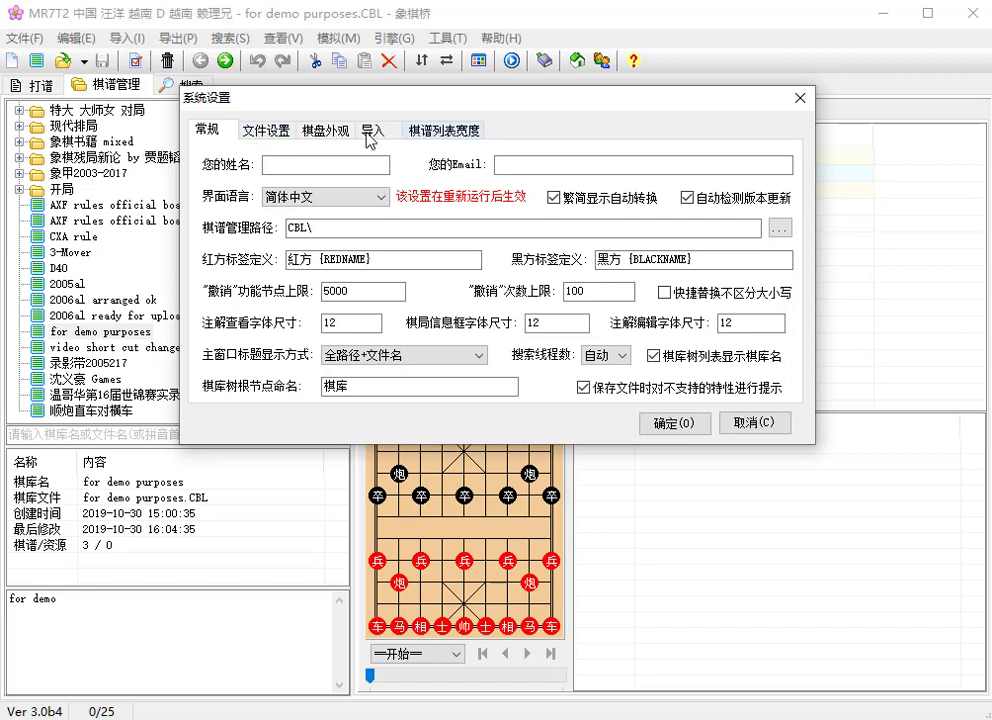
{"action": "left_click", "coordinate": [445, 135]}
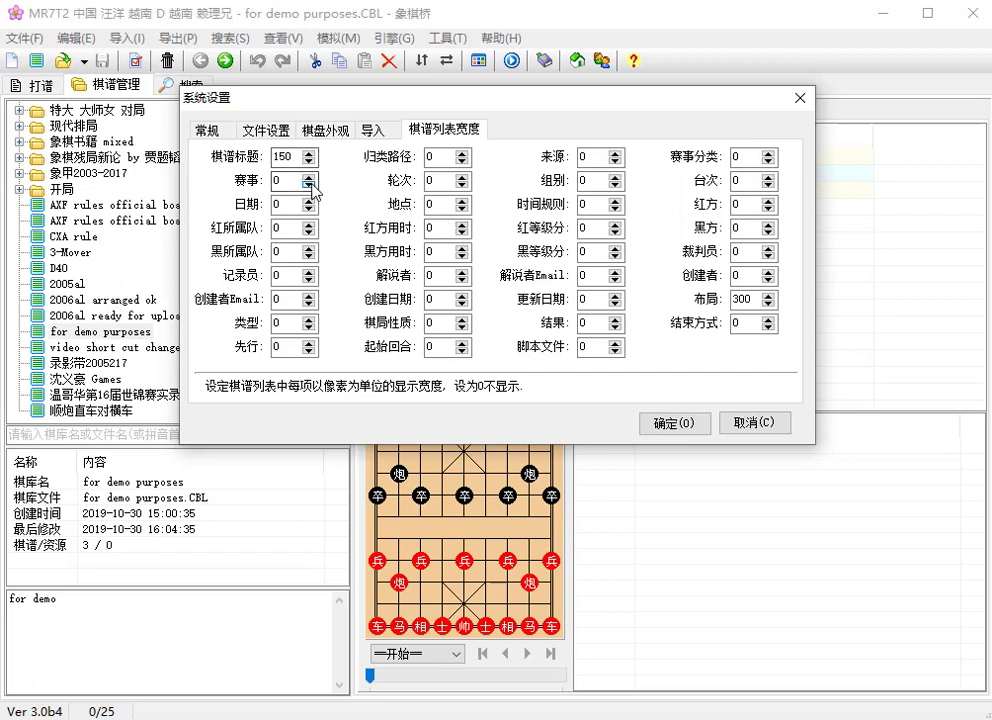
{"action": "left_click_drag", "start_coordinate": [284, 185], "coordinate": [260, 184]}
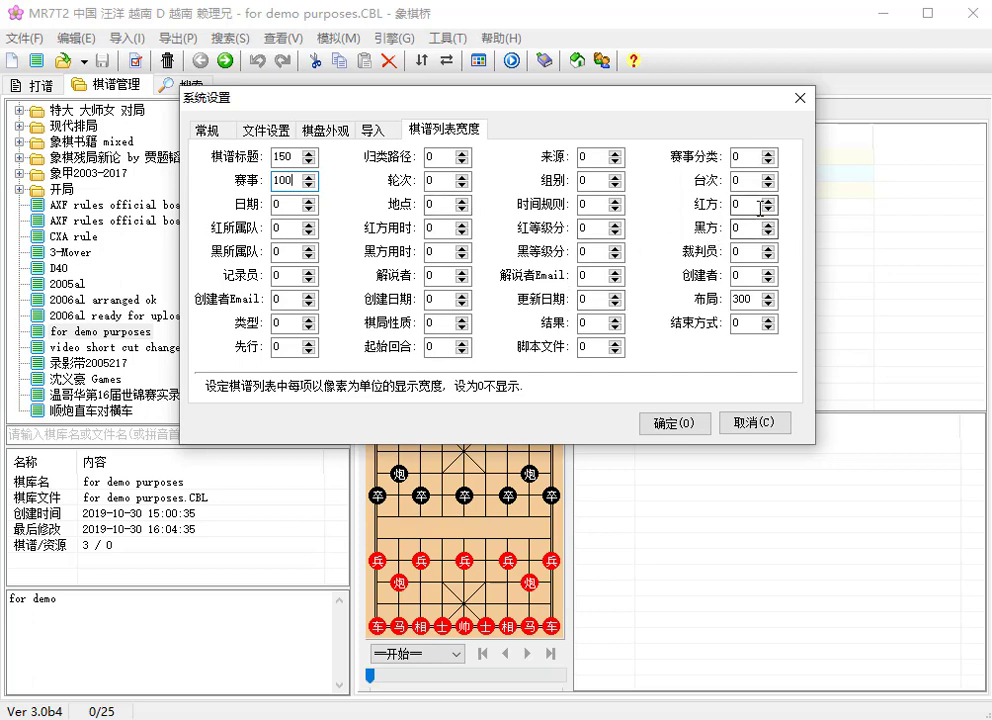
{"action": "left_click_drag", "start_coordinate": [742, 204], "coordinate": [721, 205]}
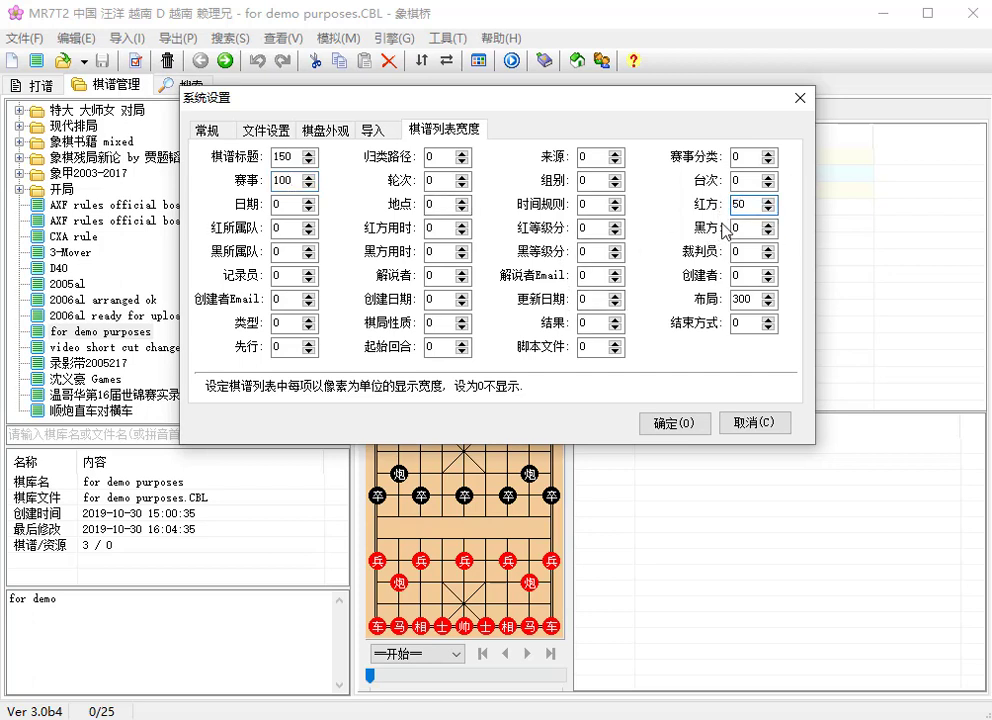
{"action": "key", "text": "Tab"}
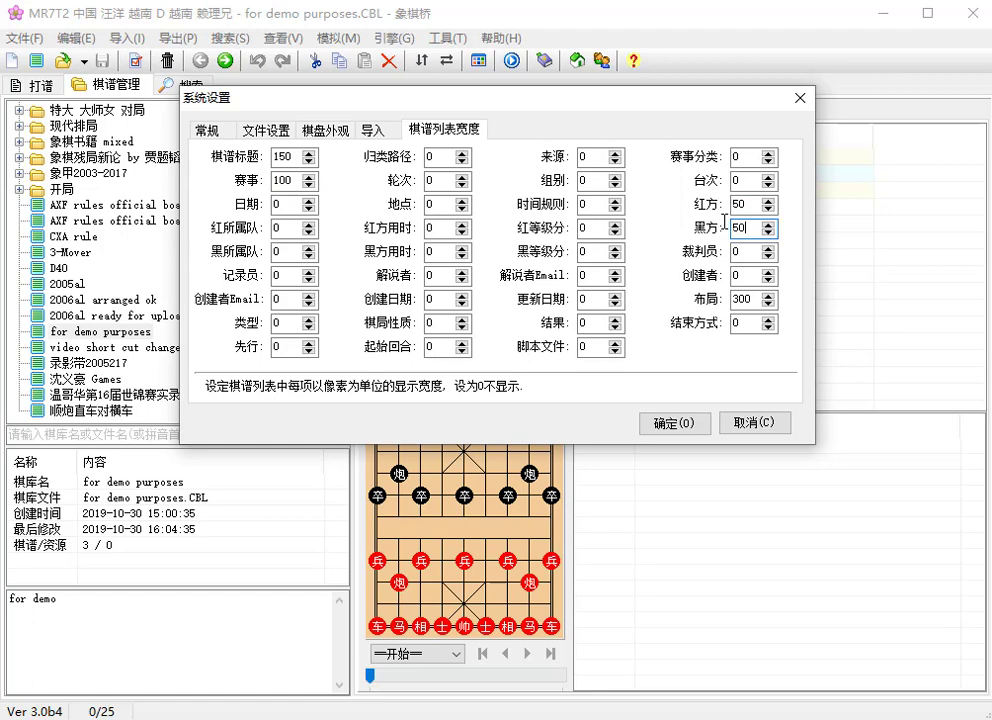
{"action": "left_click", "coordinate": [700, 423]}
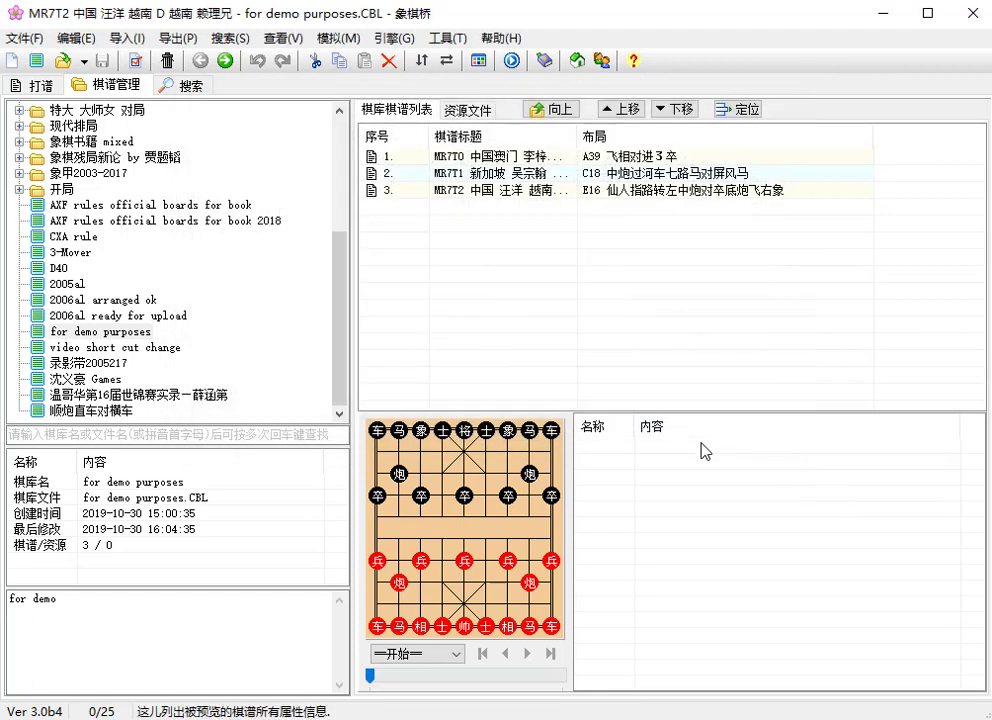
Step: Reload the for demo purposes library's game list and examine its event, red player, black player and opening columns
{"action": "left_click", "coordinate": [103, 348]}
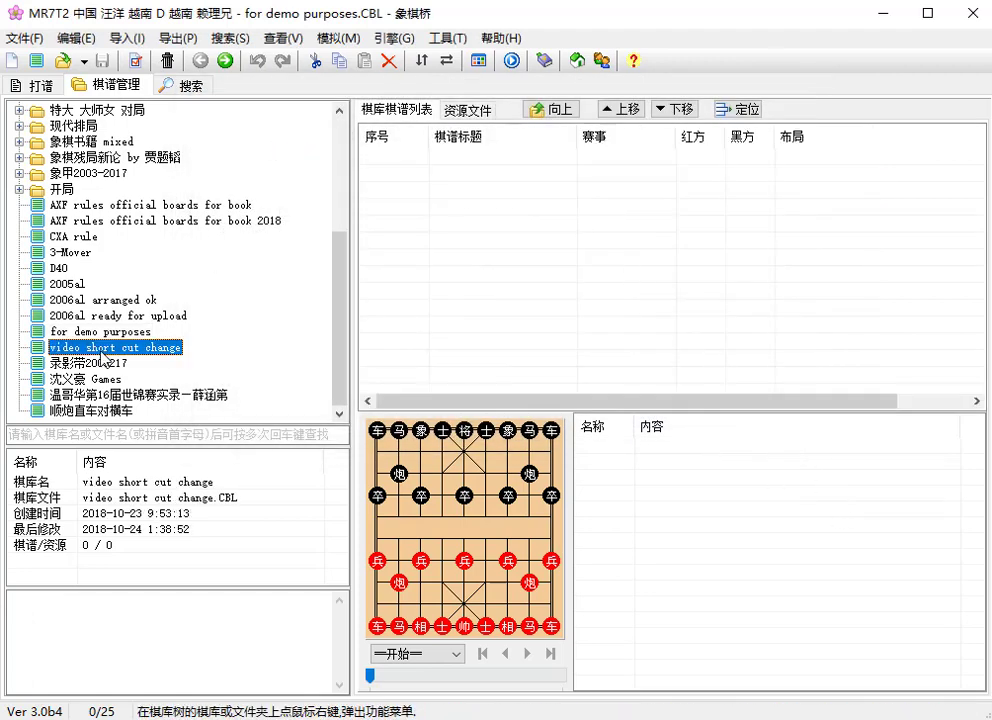
{"action": "left_click", "coordinate": [100, 331]}
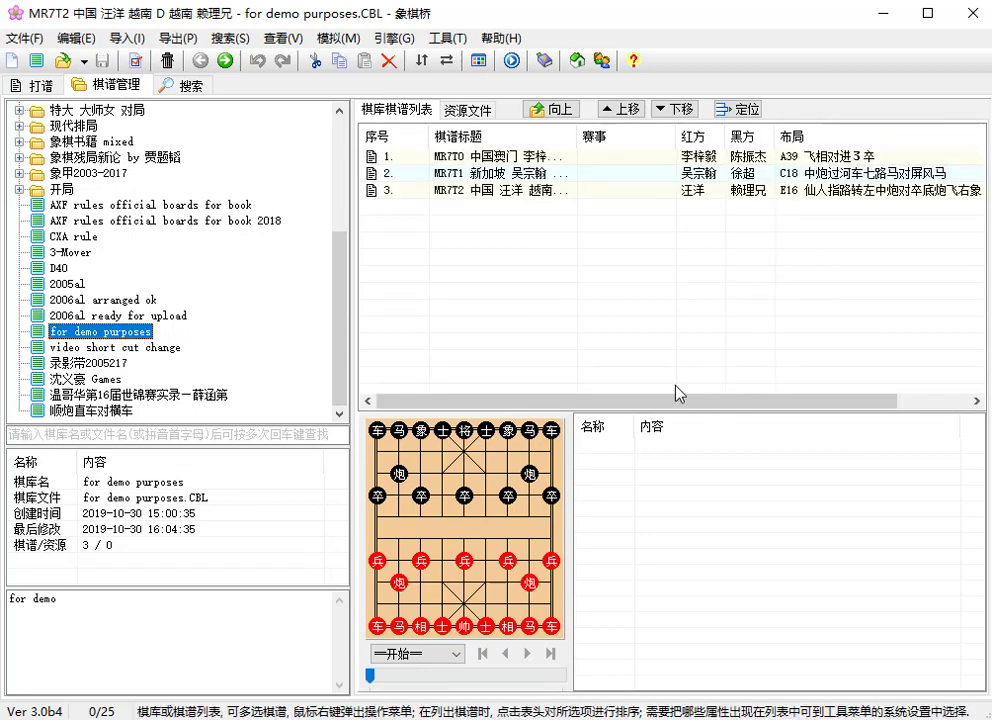
{"action": "left_click_drag", "start_coordinate": [768, 400], "coordinate": [850, 401]}
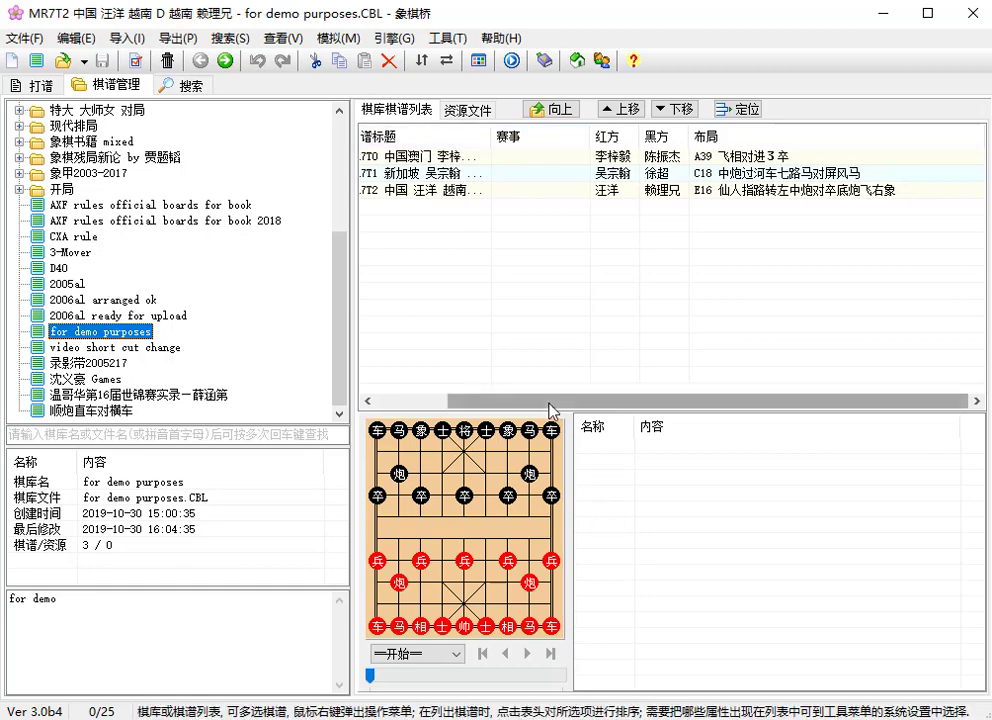
{"action": "left_click_drag", "start_coordinate": [549, 402], "coordinate": [474, 397]}
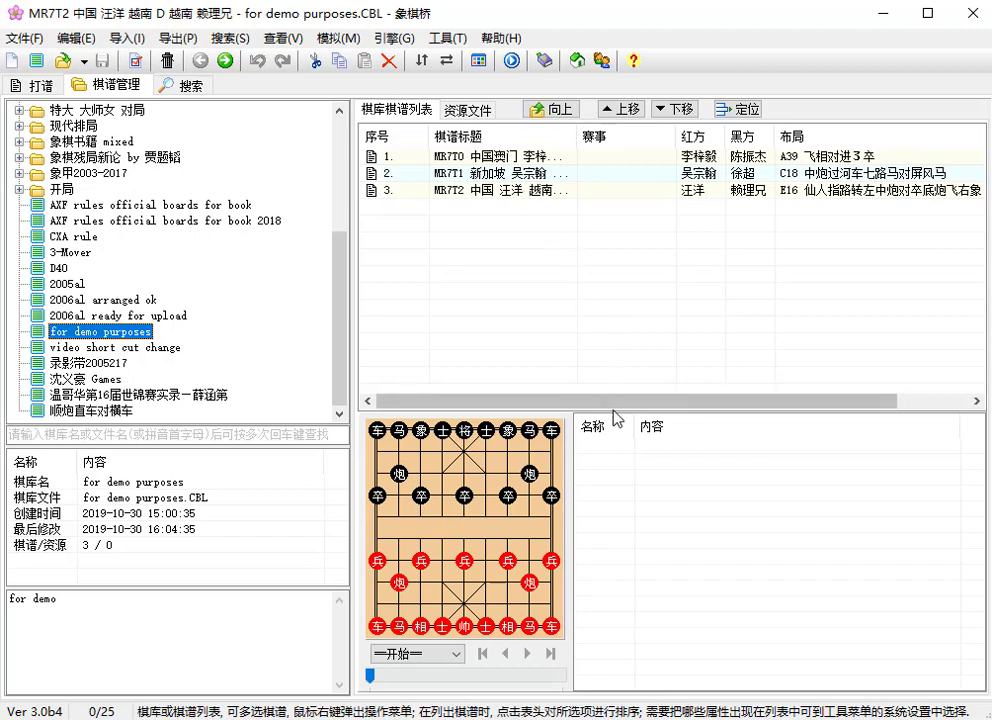
{"action": "left_click_drag", "start_coordinate": [613, 401], "coordinate": [554, 394]}
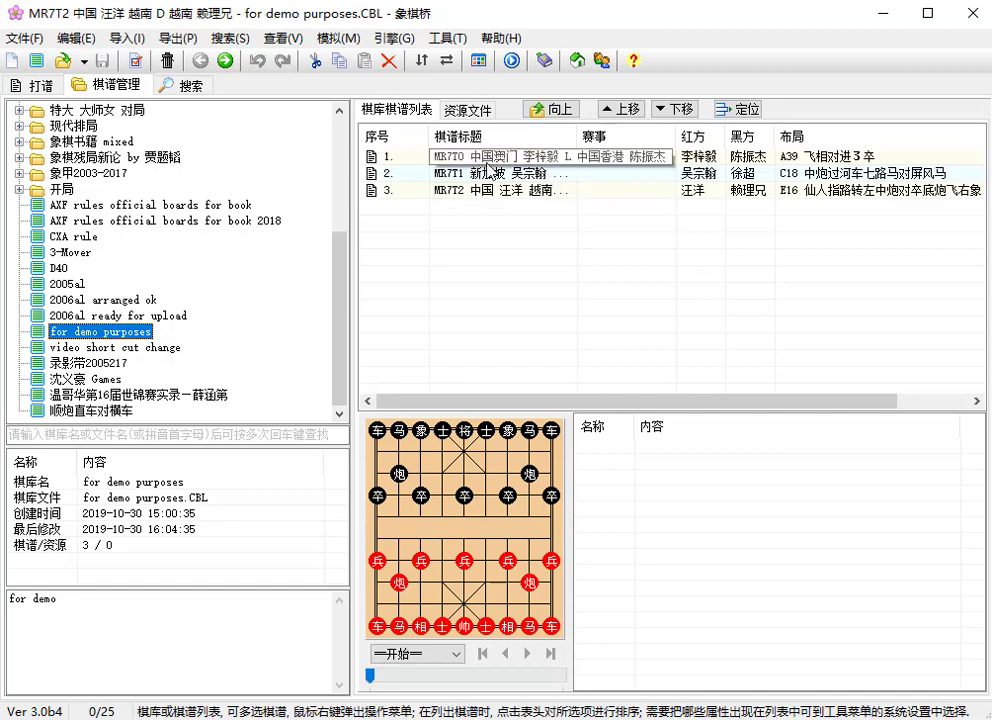
Step: Open the MR7T1 game, set its event (赛事) to 2019 wxf champions, save it and return to the library's game list
{"action": "double_click", "coordinate": [378, 172]}
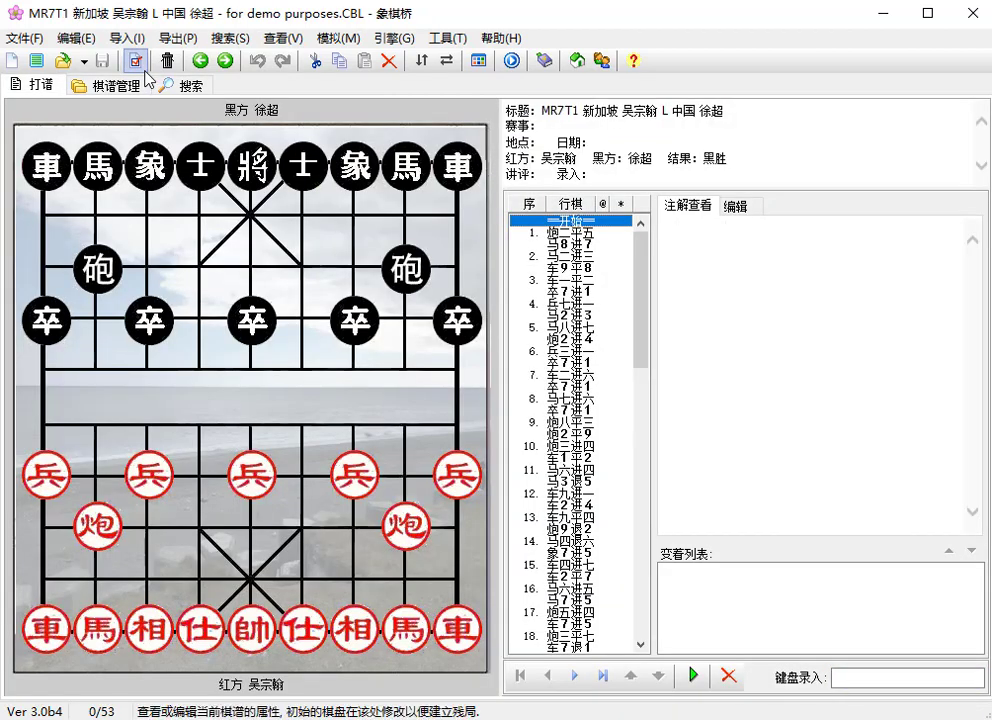
{"action": "left_click", "coordinate": [140, 66]}
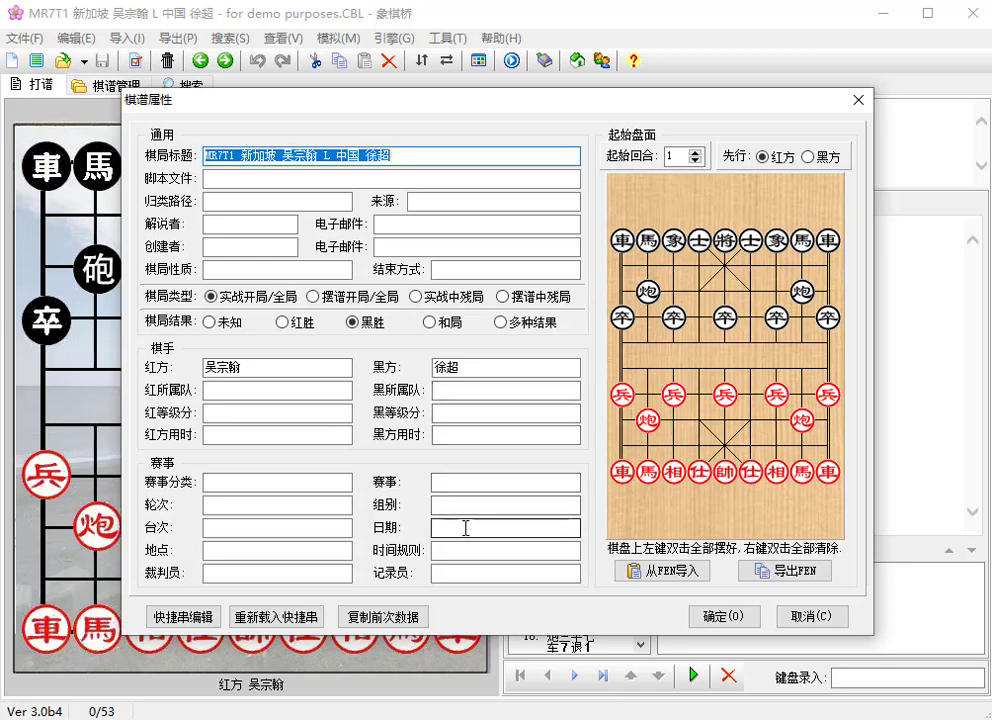
{"action": "left_click", "coordinate": [459, 488]}
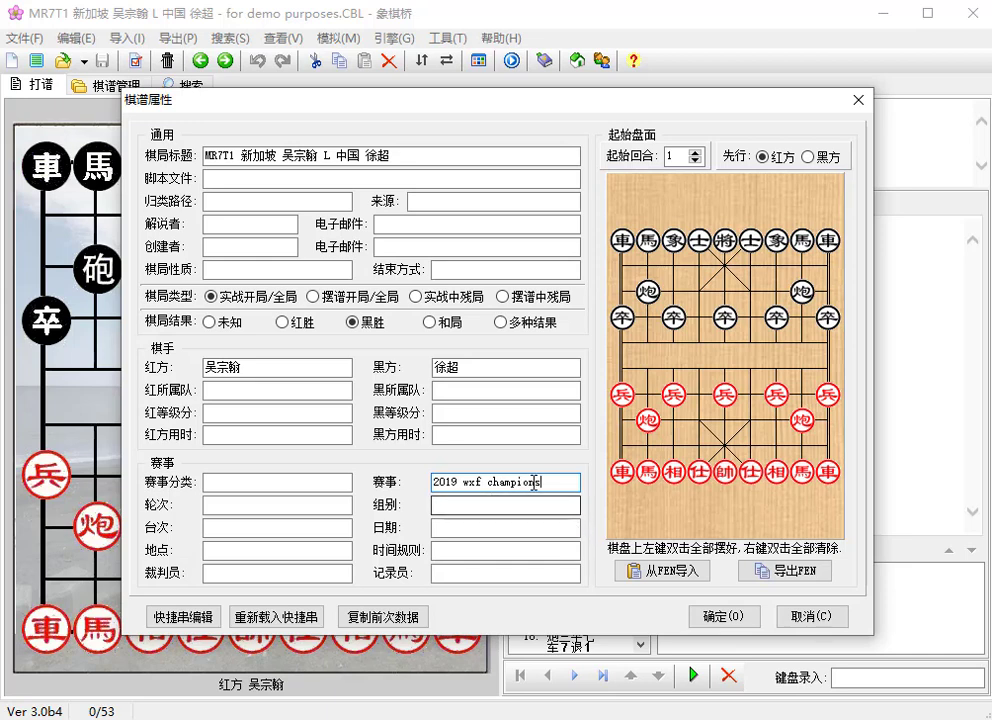
{"action": "key", "text": "Return"}
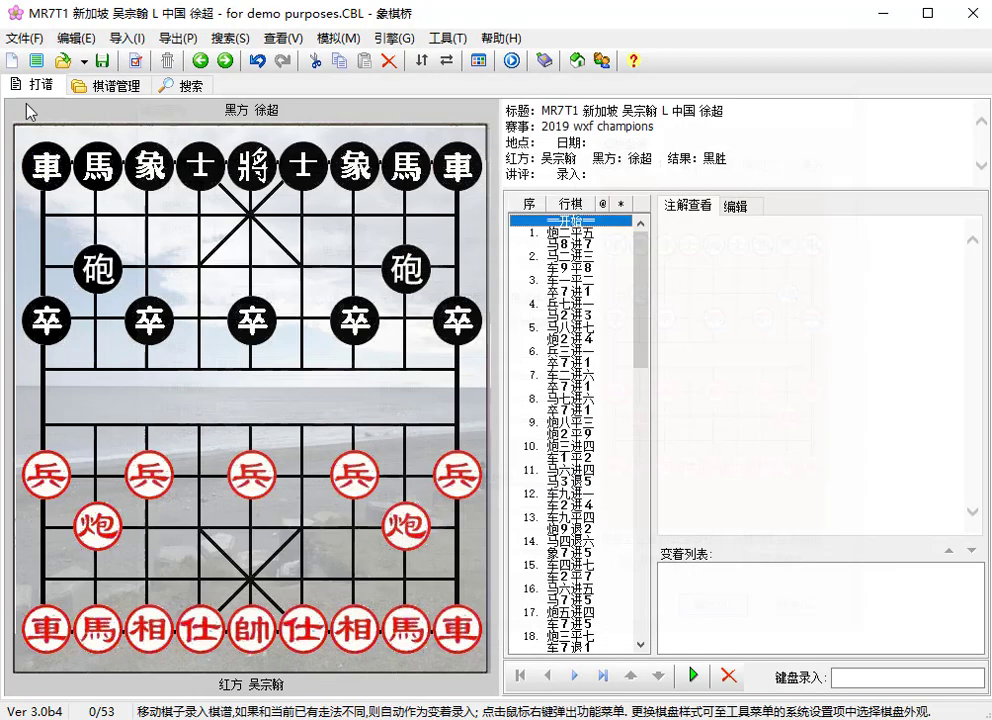
{"action": "left_click", "coordinate": [103, 62]}
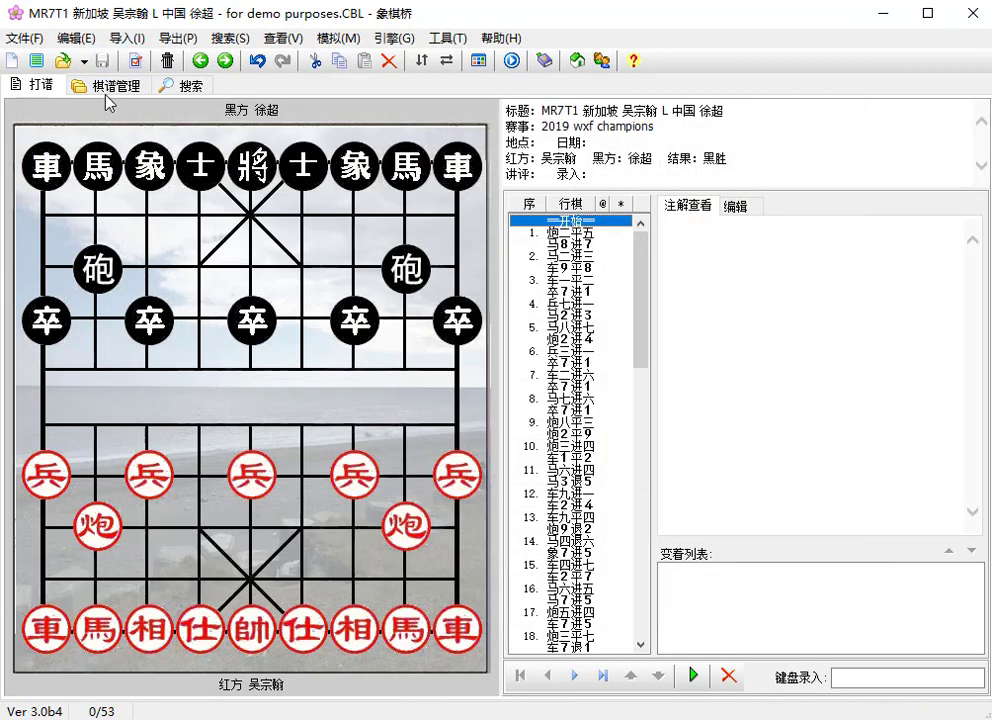
{"action": "left_click", "coordinate": [112, 88]}
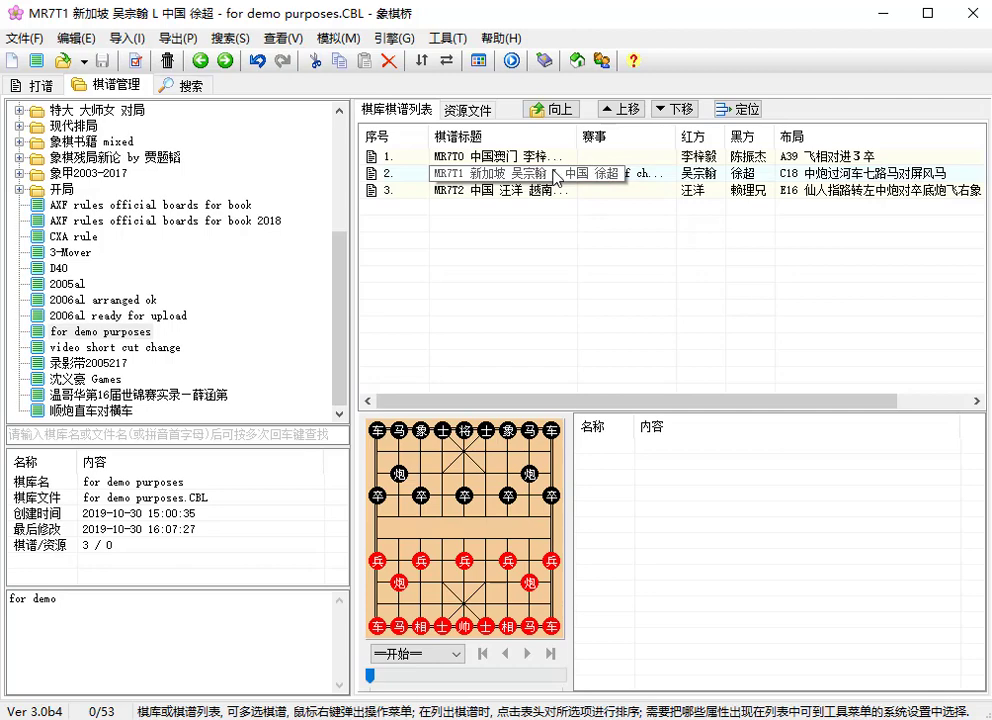
Step: Try selecting all games in the for demo purposes list, and also only the MR7T0 and MR7T2 games
{"action": "right_click", "coordinate": [602, 196]}
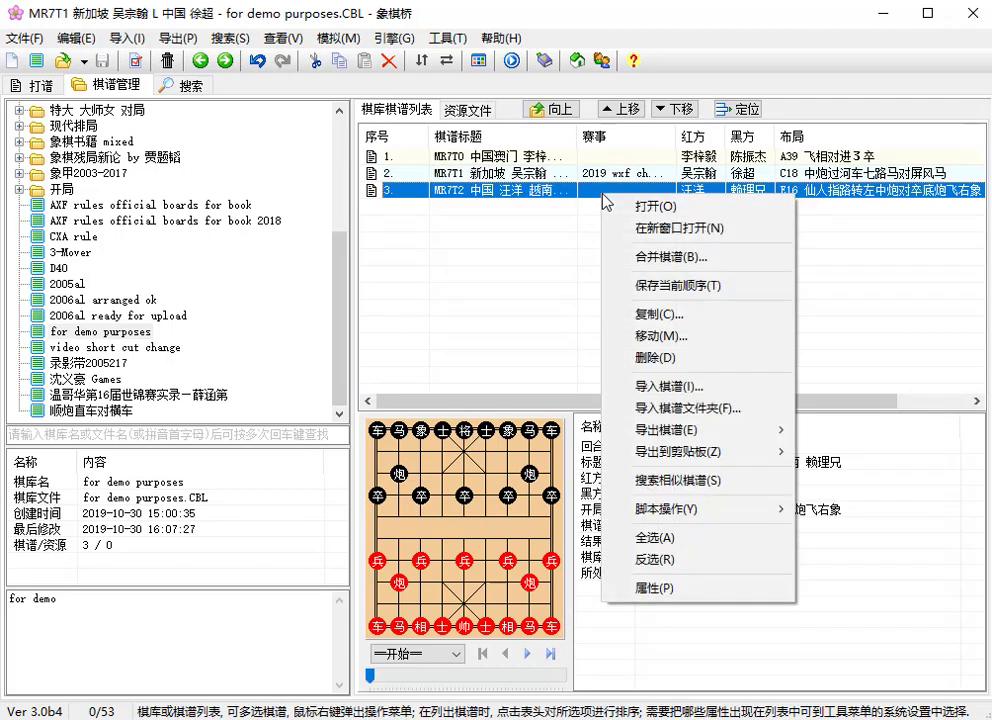
{"action": "key", "text": "a"}
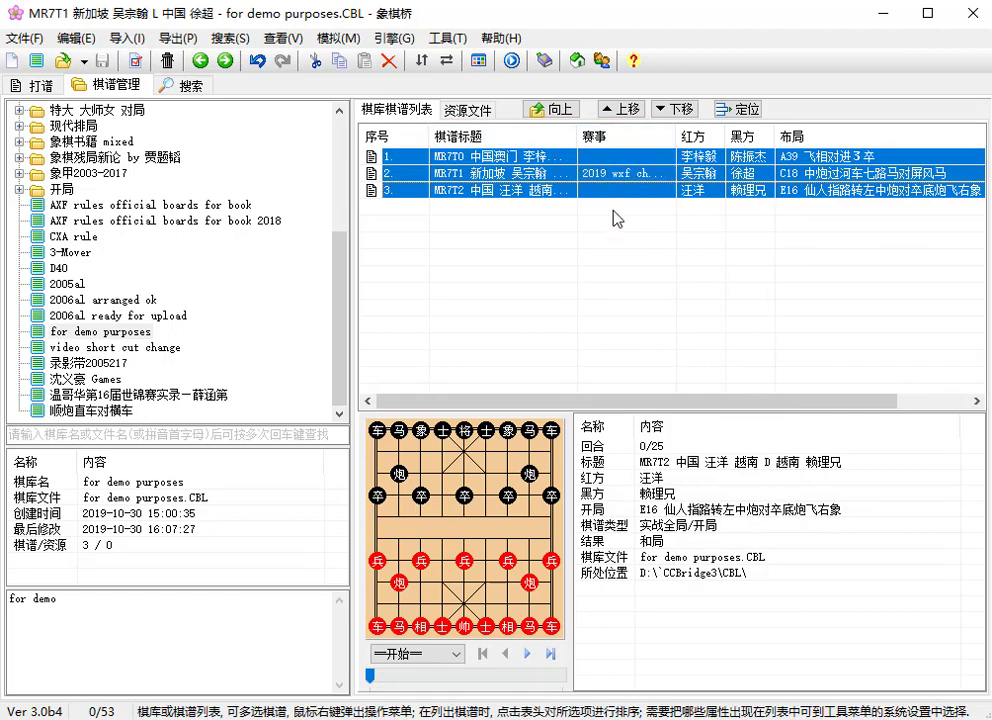
{"action": "left_click", "coordinate": [617, 215]}
{"action": "left_click", "coordinate": [627, 192]}
{"action": "left_click", "coordinate": [628, 163], "text": "ctrl"}
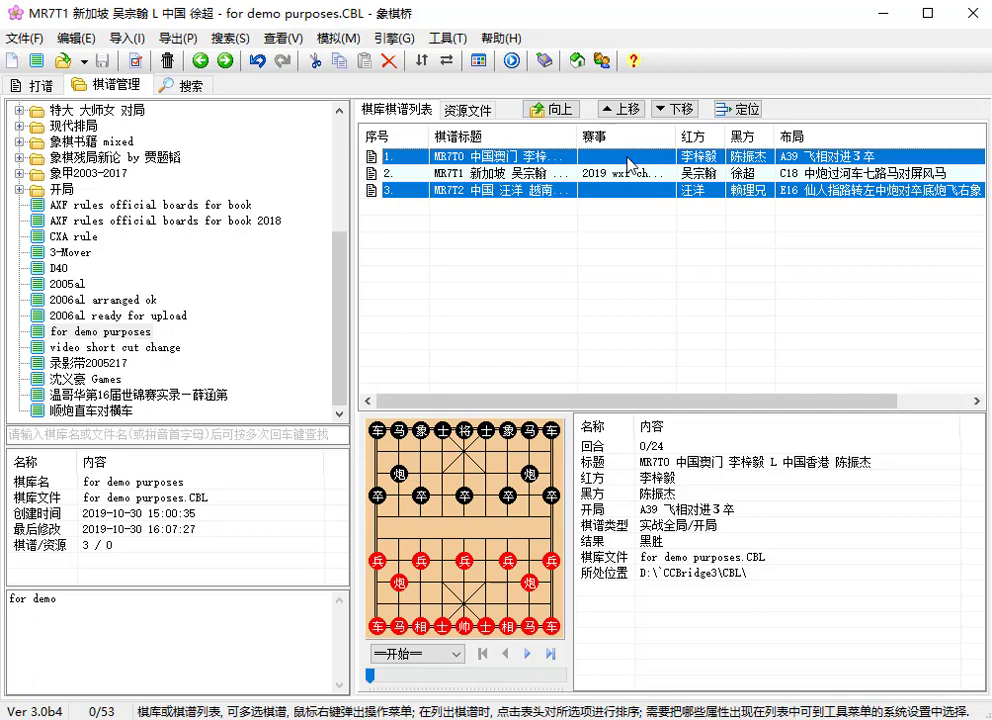
{"action": "left_click", "coordinate": [630, 218]}
{"action": "left_click", "coordinate": [629, 174]}
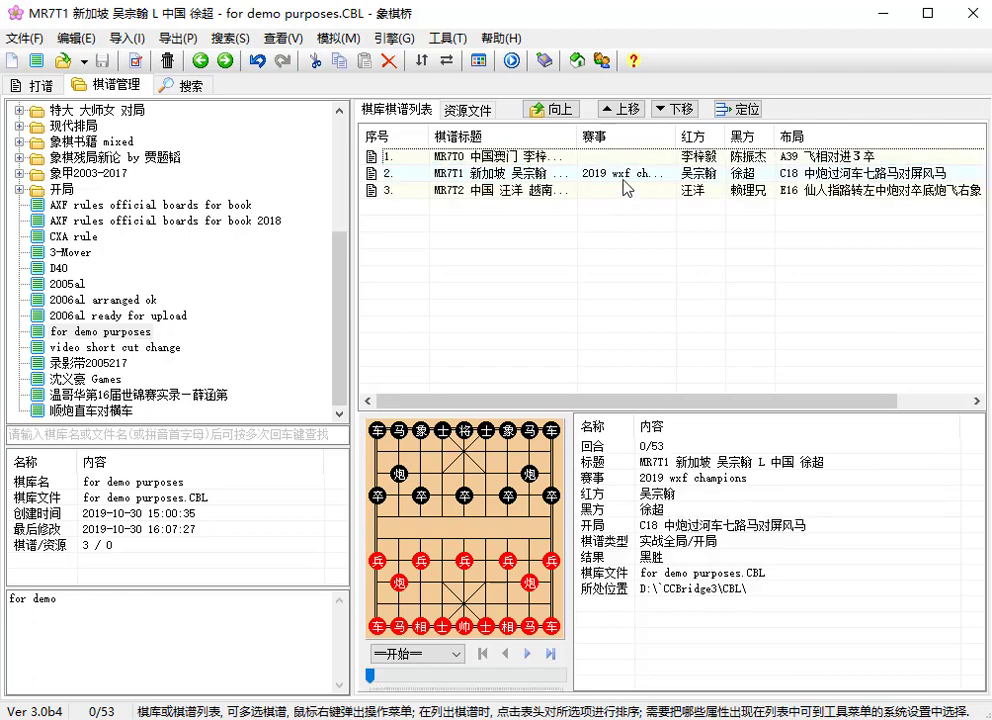
Step: Set the event (赛事) of all three games in the list to 2017 WXF Championships in one batch properties edit
{"action": "key", "text": "ctrl+a"}
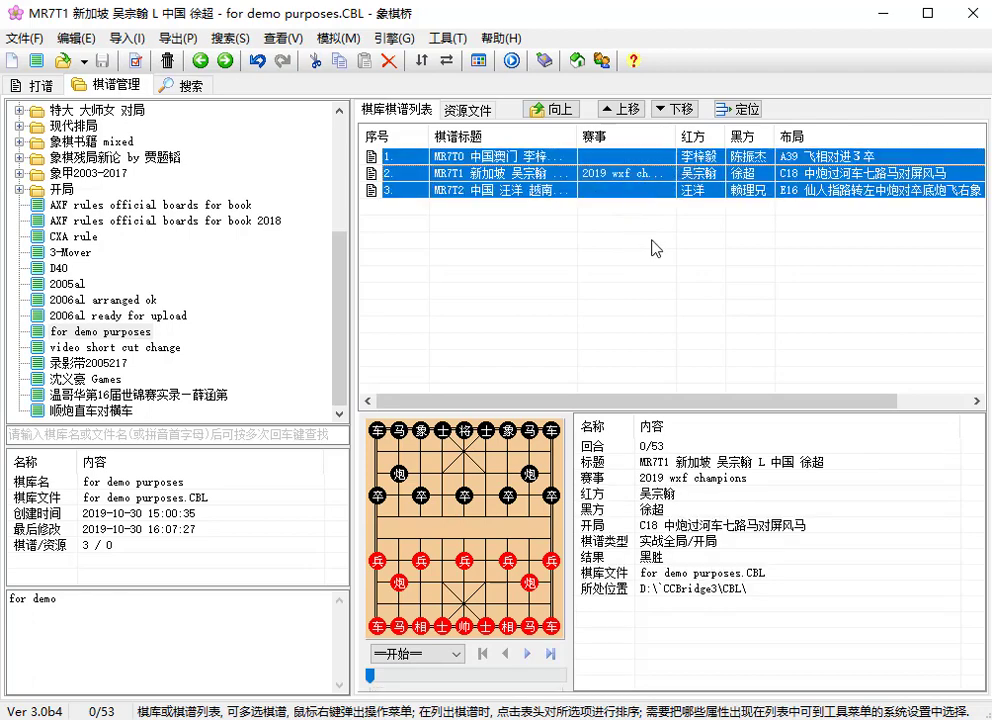
{"action": "right_click", "coordinate": [625, 195]}
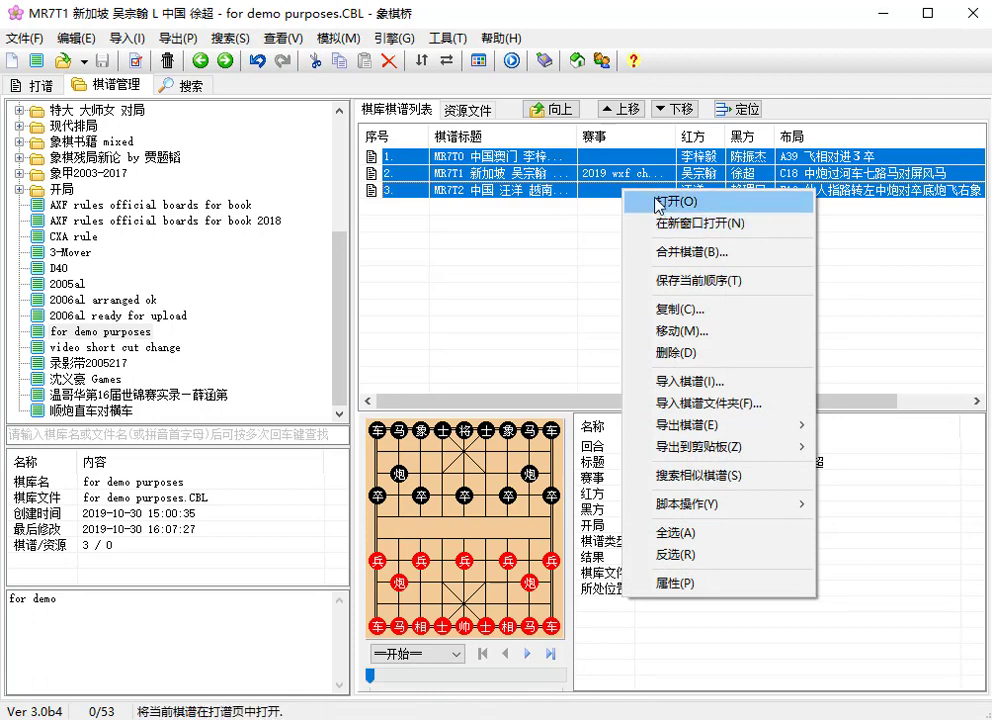
{"action": "left_click", "coordinate": [646, 584]}
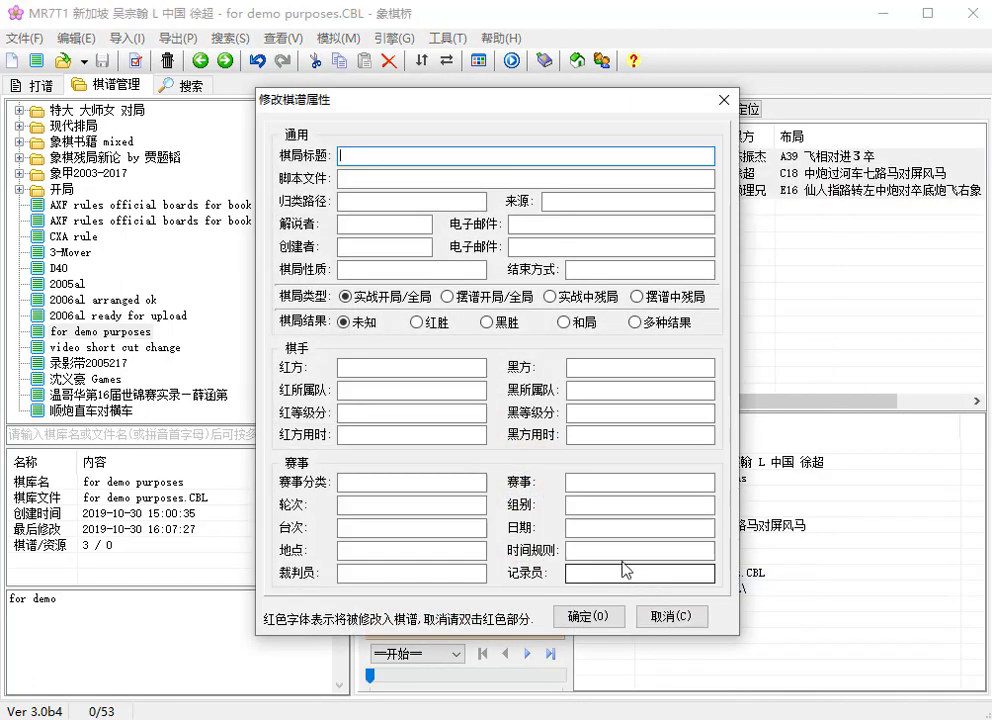
{"action": "left_click_drag", "start_coordinate": [471, 110], "coordinate": [520, 99]}
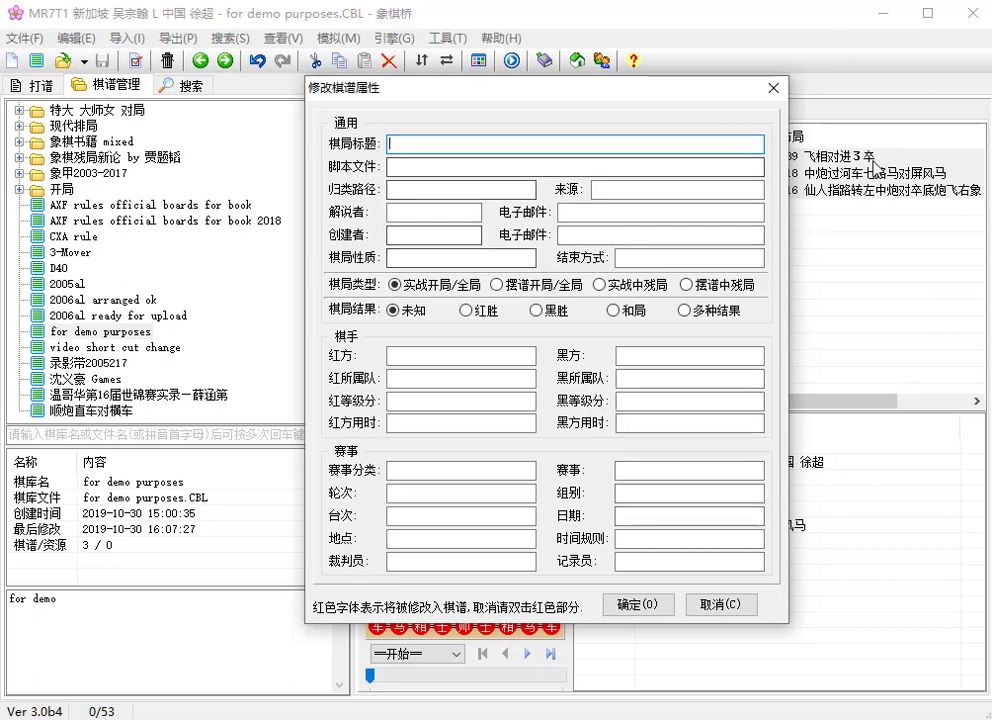
{"action": "left_click", "coordinate": [666, 471]}
{"action": "type", "text": "2017 WXF Championships"}
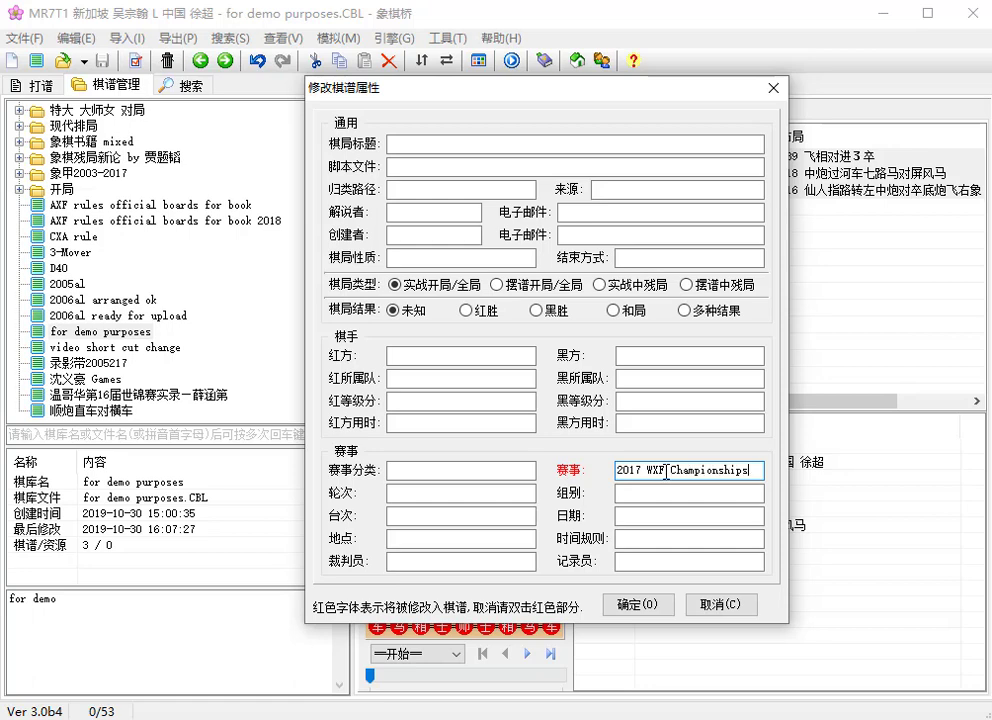
{"action": "left_click", "coordinate": [633, 603]}
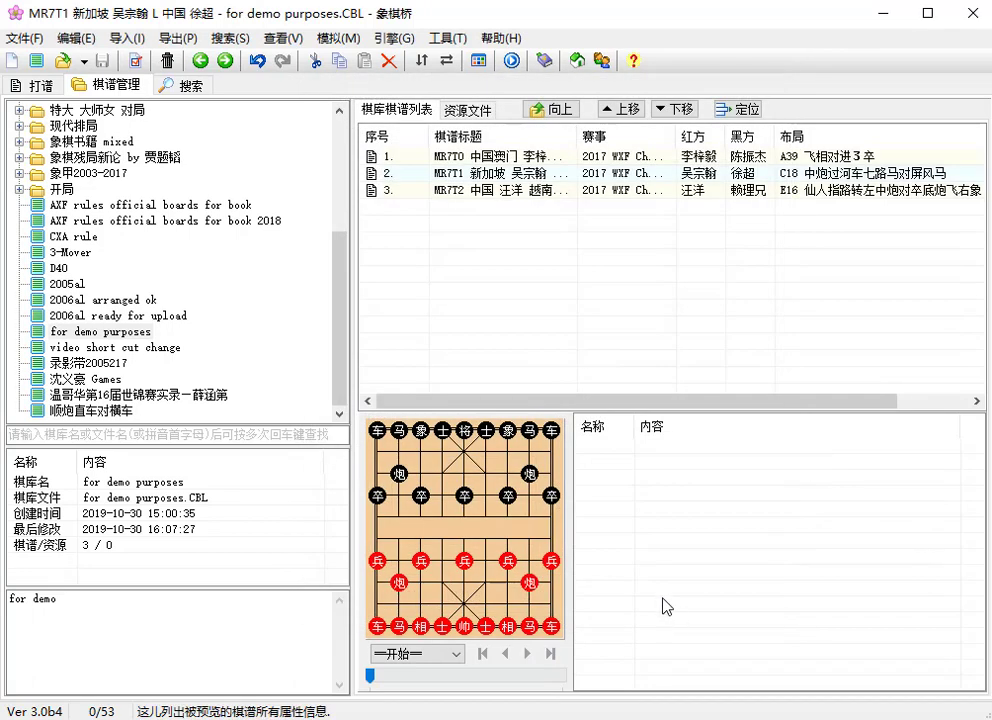
Step: Open the MR7T2 game and check the event entry in its game properties
{"action": "left_click", "coordinate": [638, 197]}
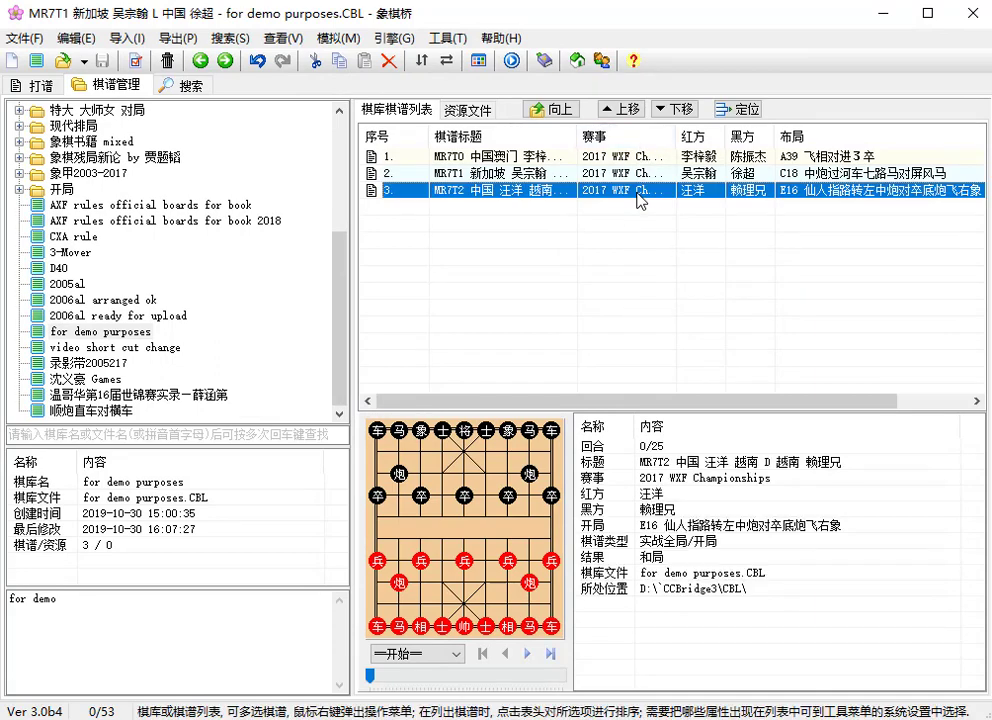
{"action": "double_click", "coordinate": [638, 197]}
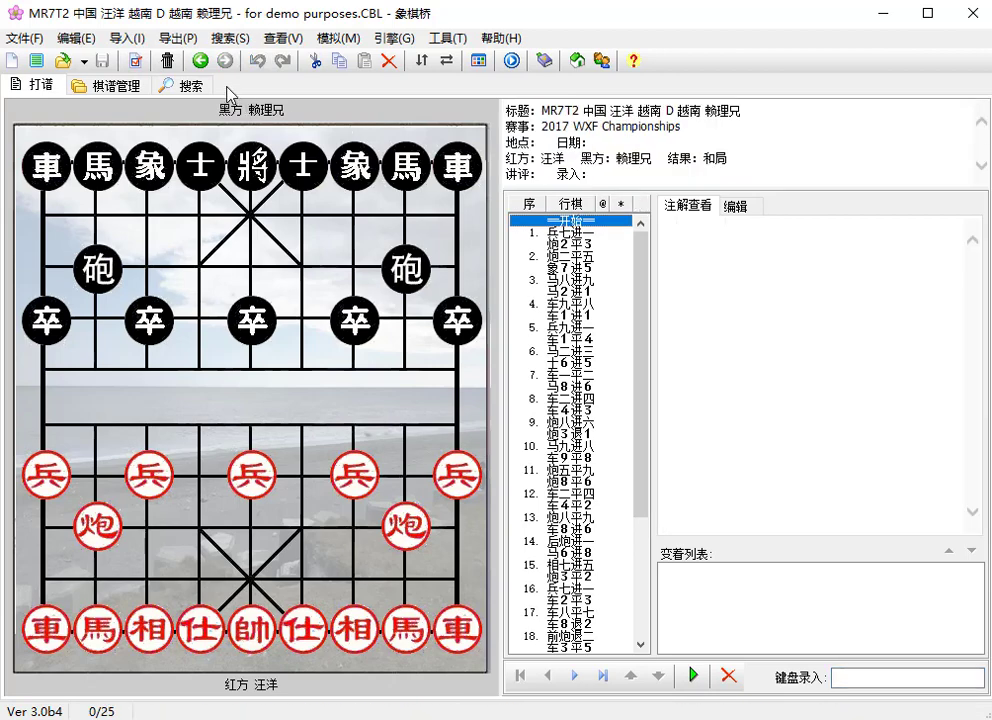
{"action": "left_click", "coordinate": [135, 60]}
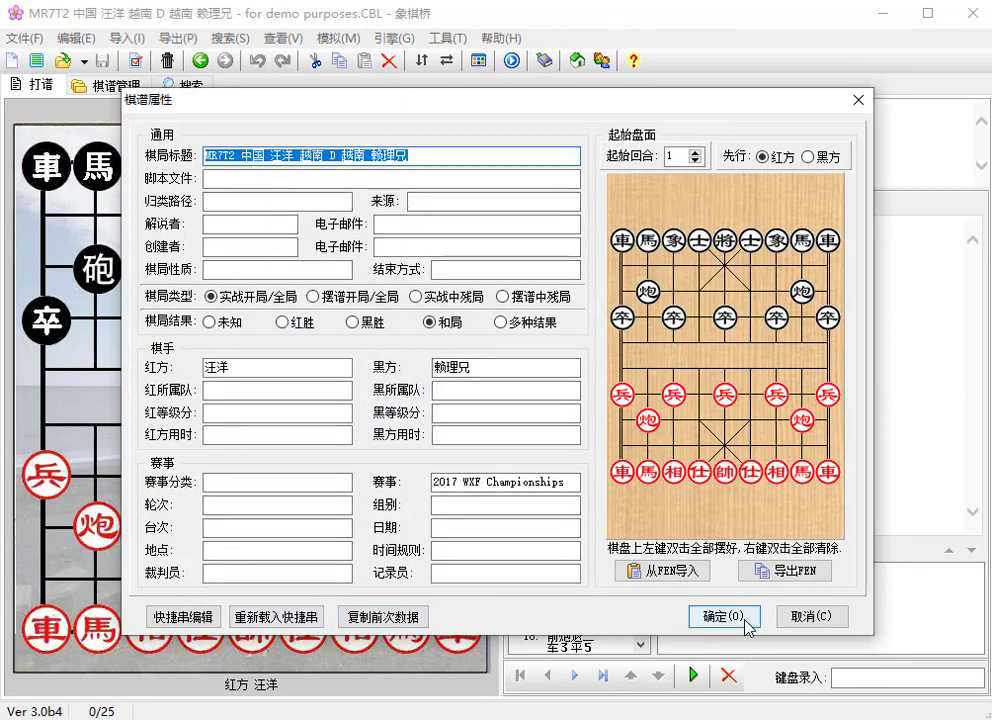
{"action": "left_click", "coordinate": [806, 616]}
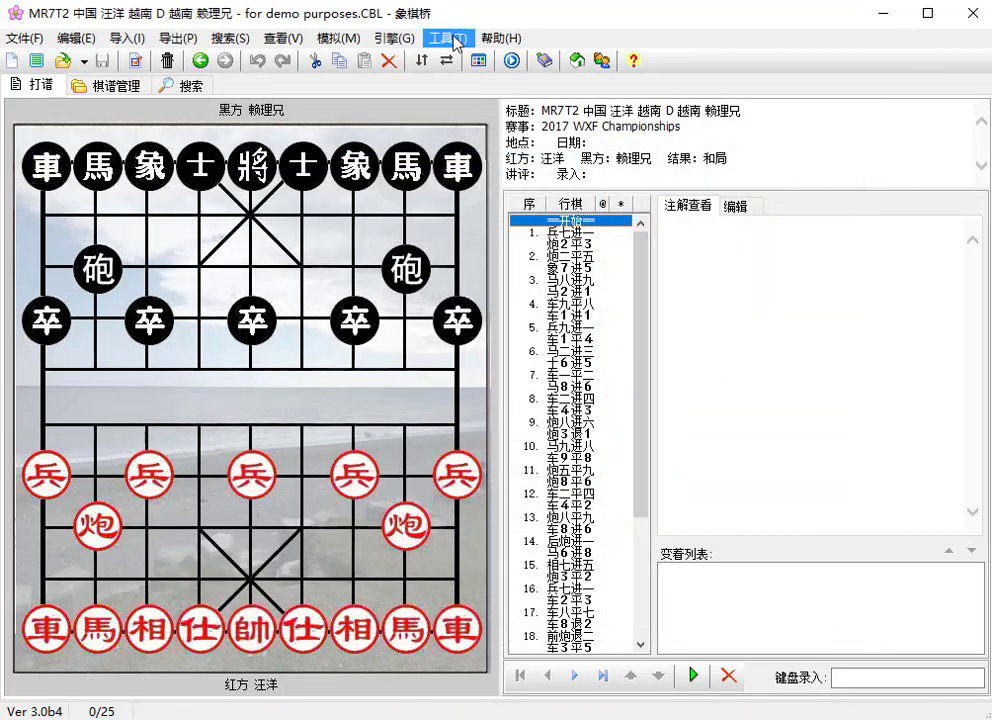
Step: Review the game list column width options in the system settings and close them without changes
{"action": "left_click", "coordinate": [456, 43]}
{"action": "left_click", "coordinate": [465, 57]}
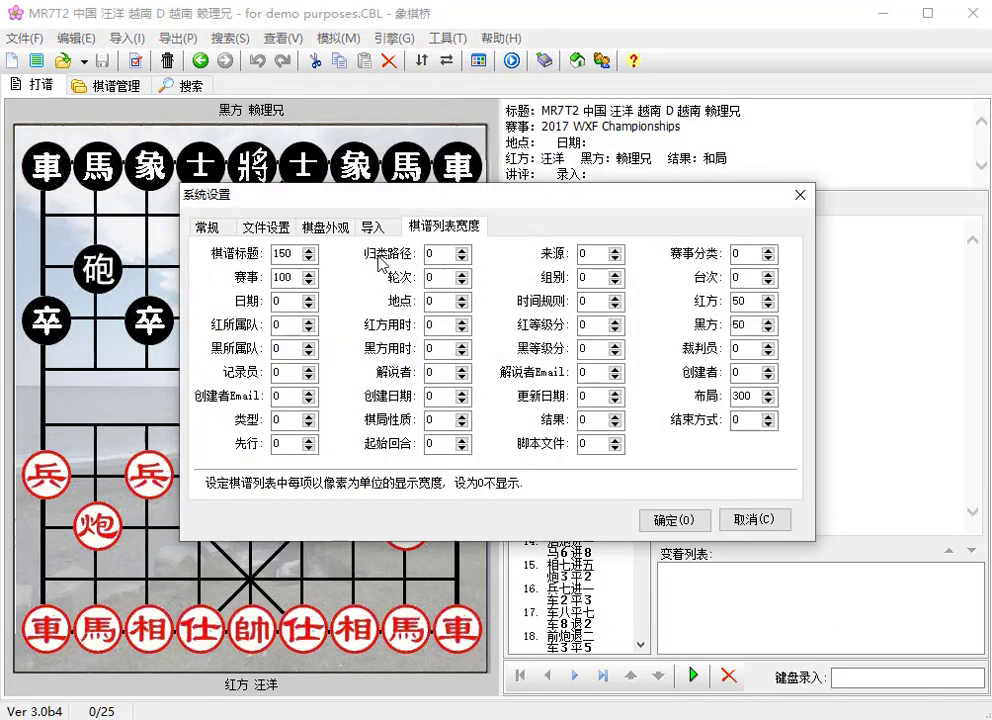
{"action": "left_click", "coordinate": [752, 420]}
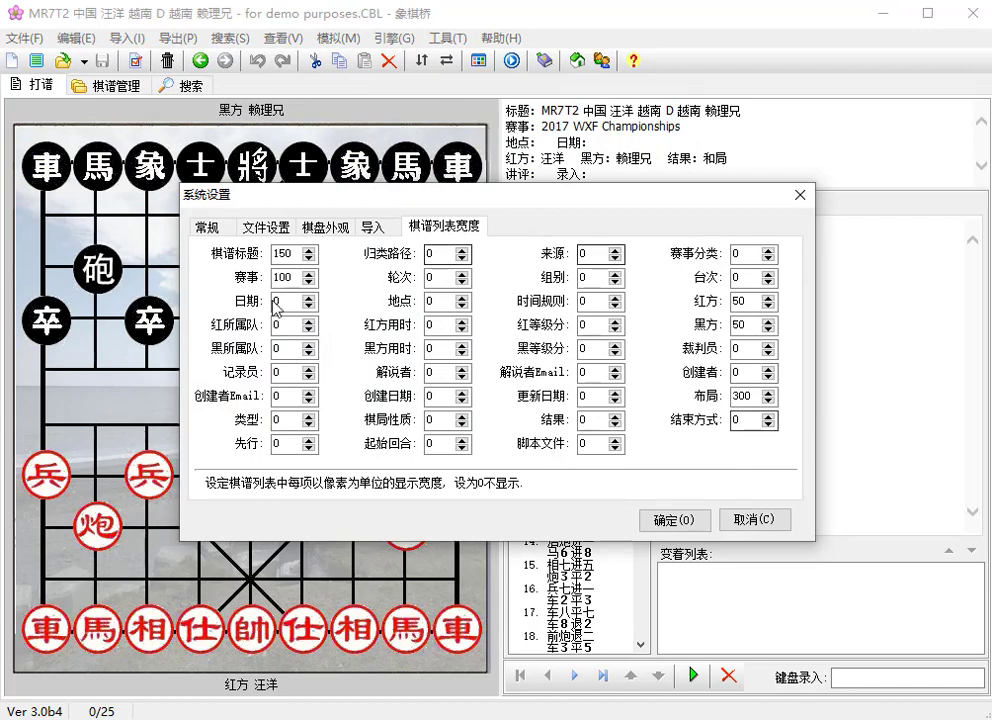
{"action": "left_click", "coordinate": [799, 195]}
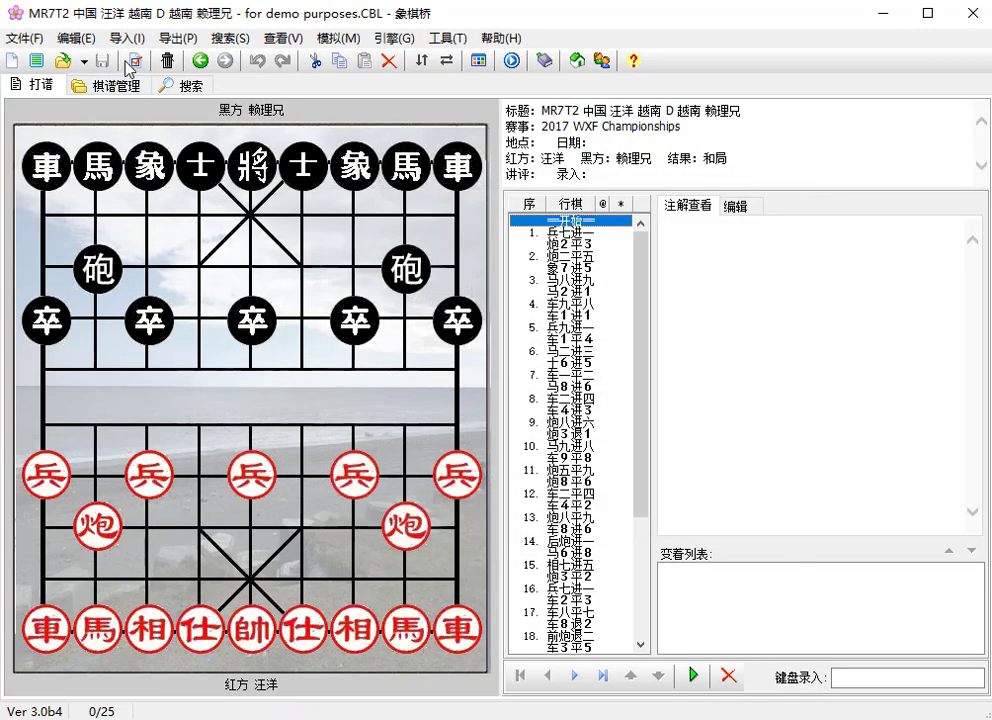
Step: View the MR7T2 game's property fields once more and return to the for demo purposes library's game list
{"action": "left_click", "coordinate": [130, 62]}
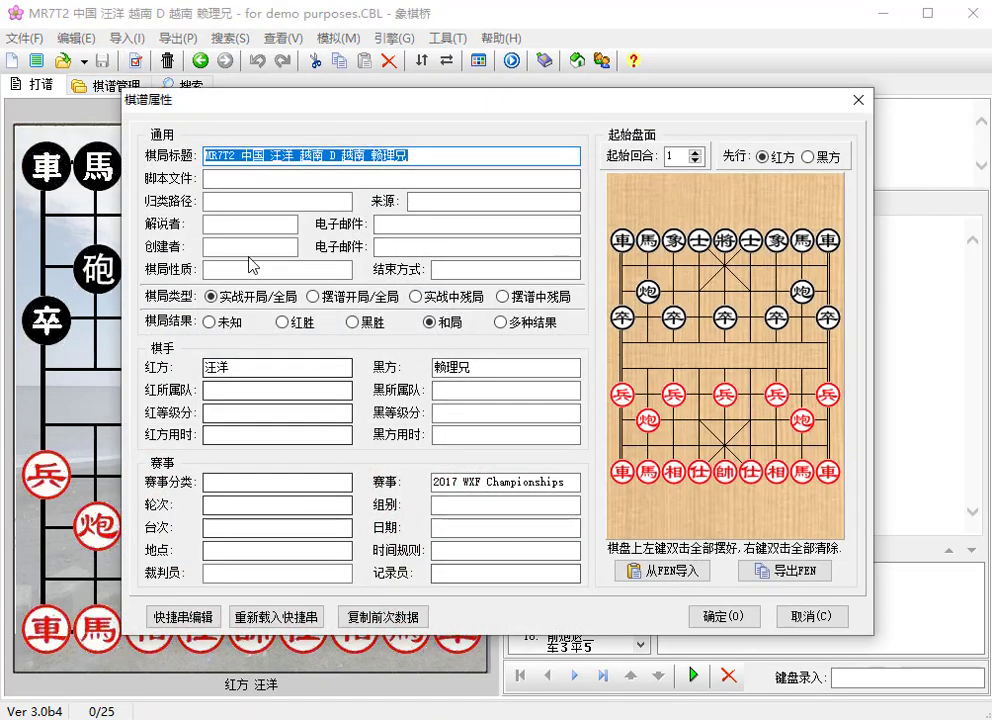
{"action": "left_click", "coordinate": [816, 617]}
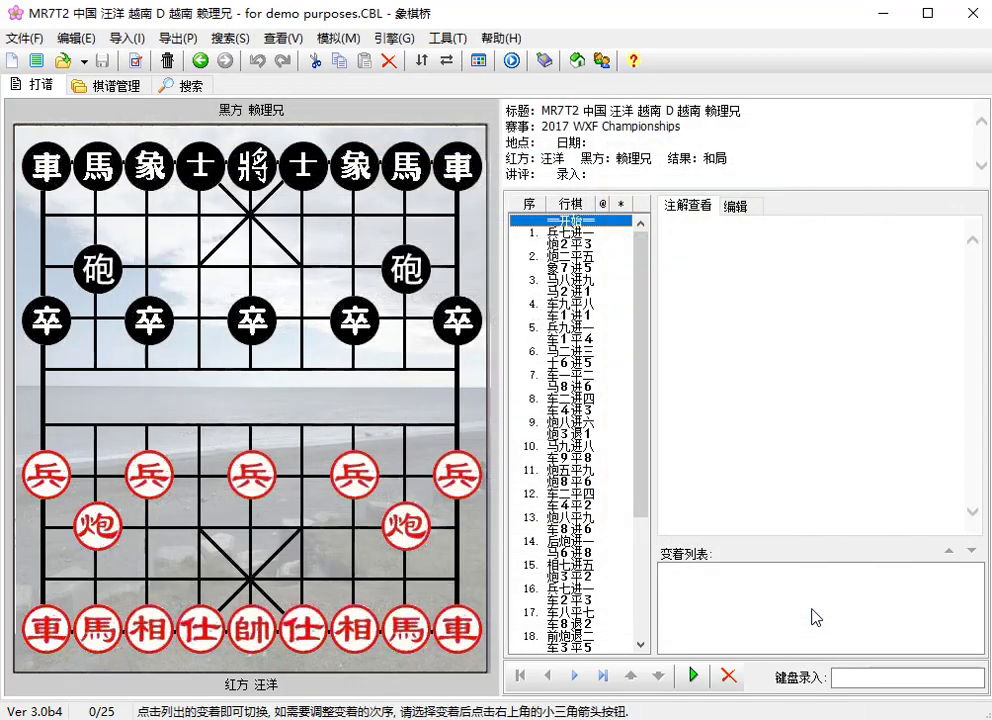
{"action": "left_click", "coordinate": [126, 87]}
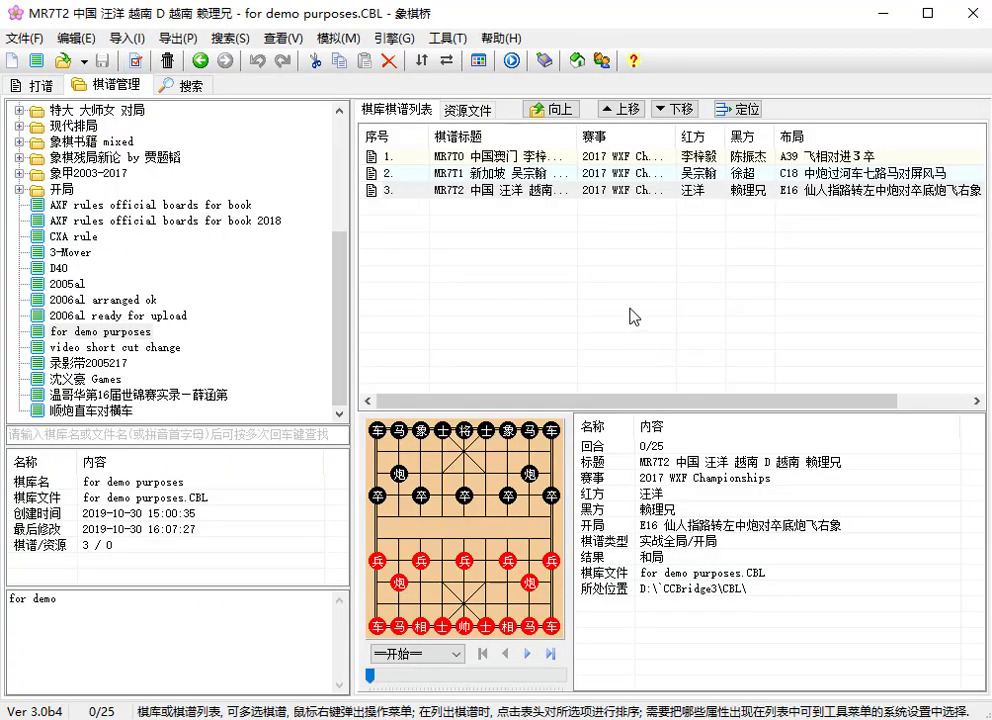